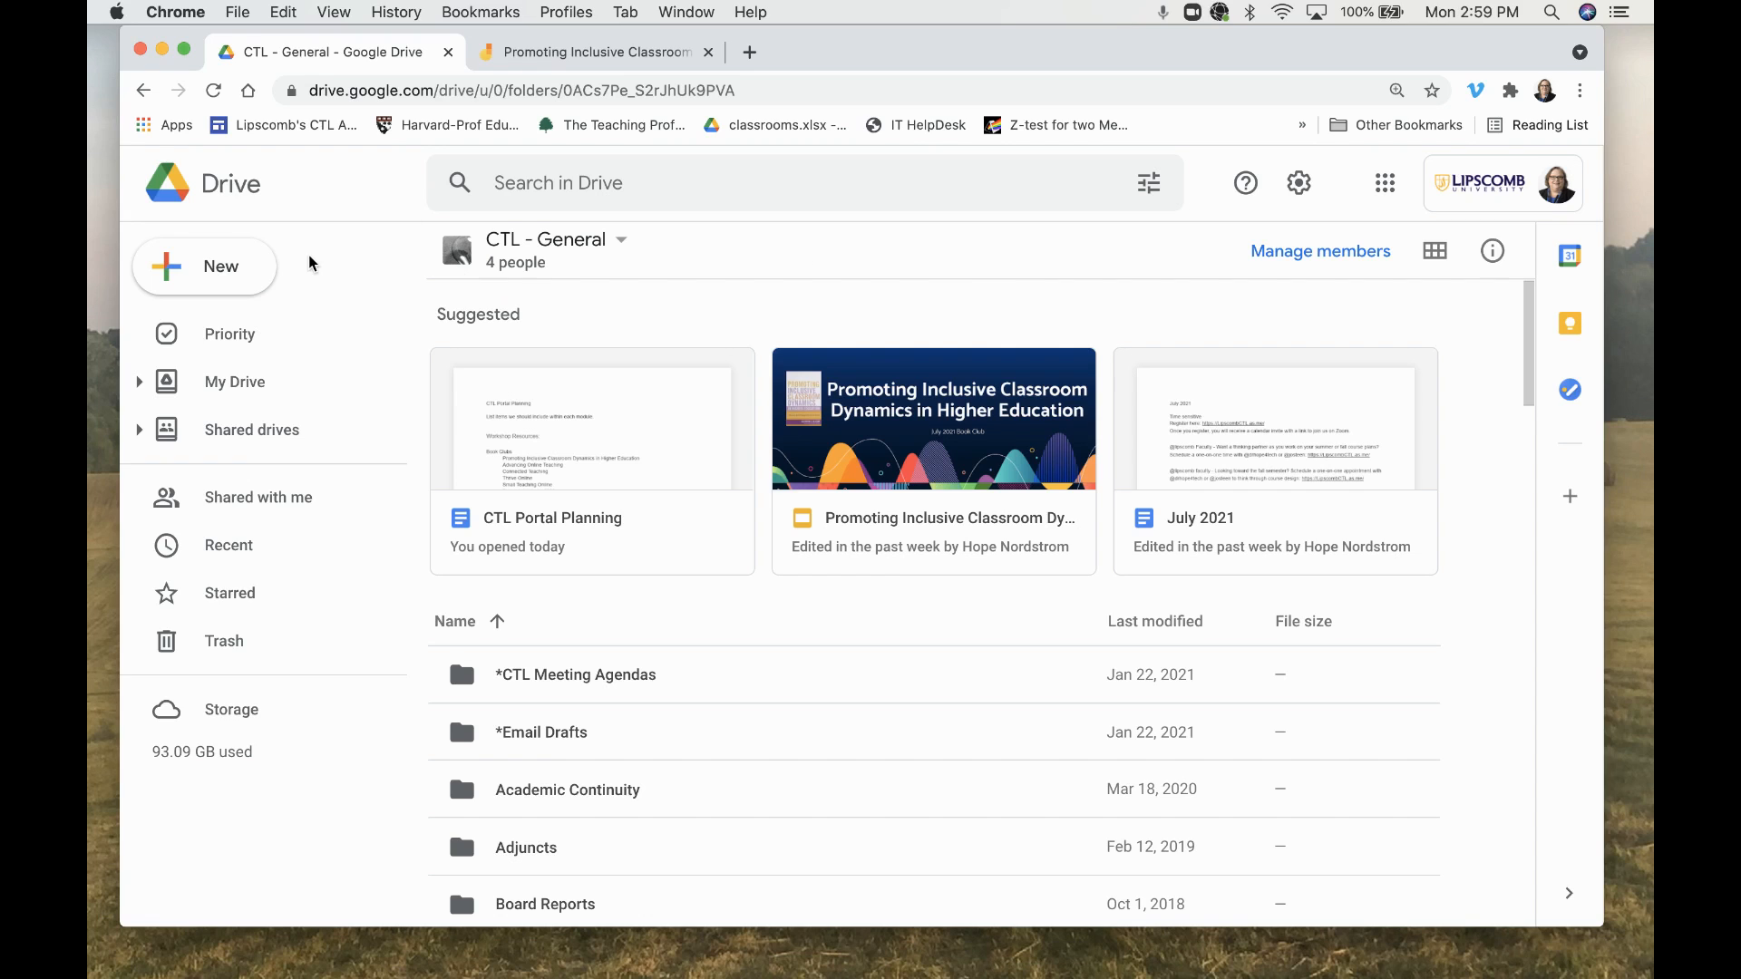
- Create a new Google Jamboard from the shared drive folder
left_click(217, 279)
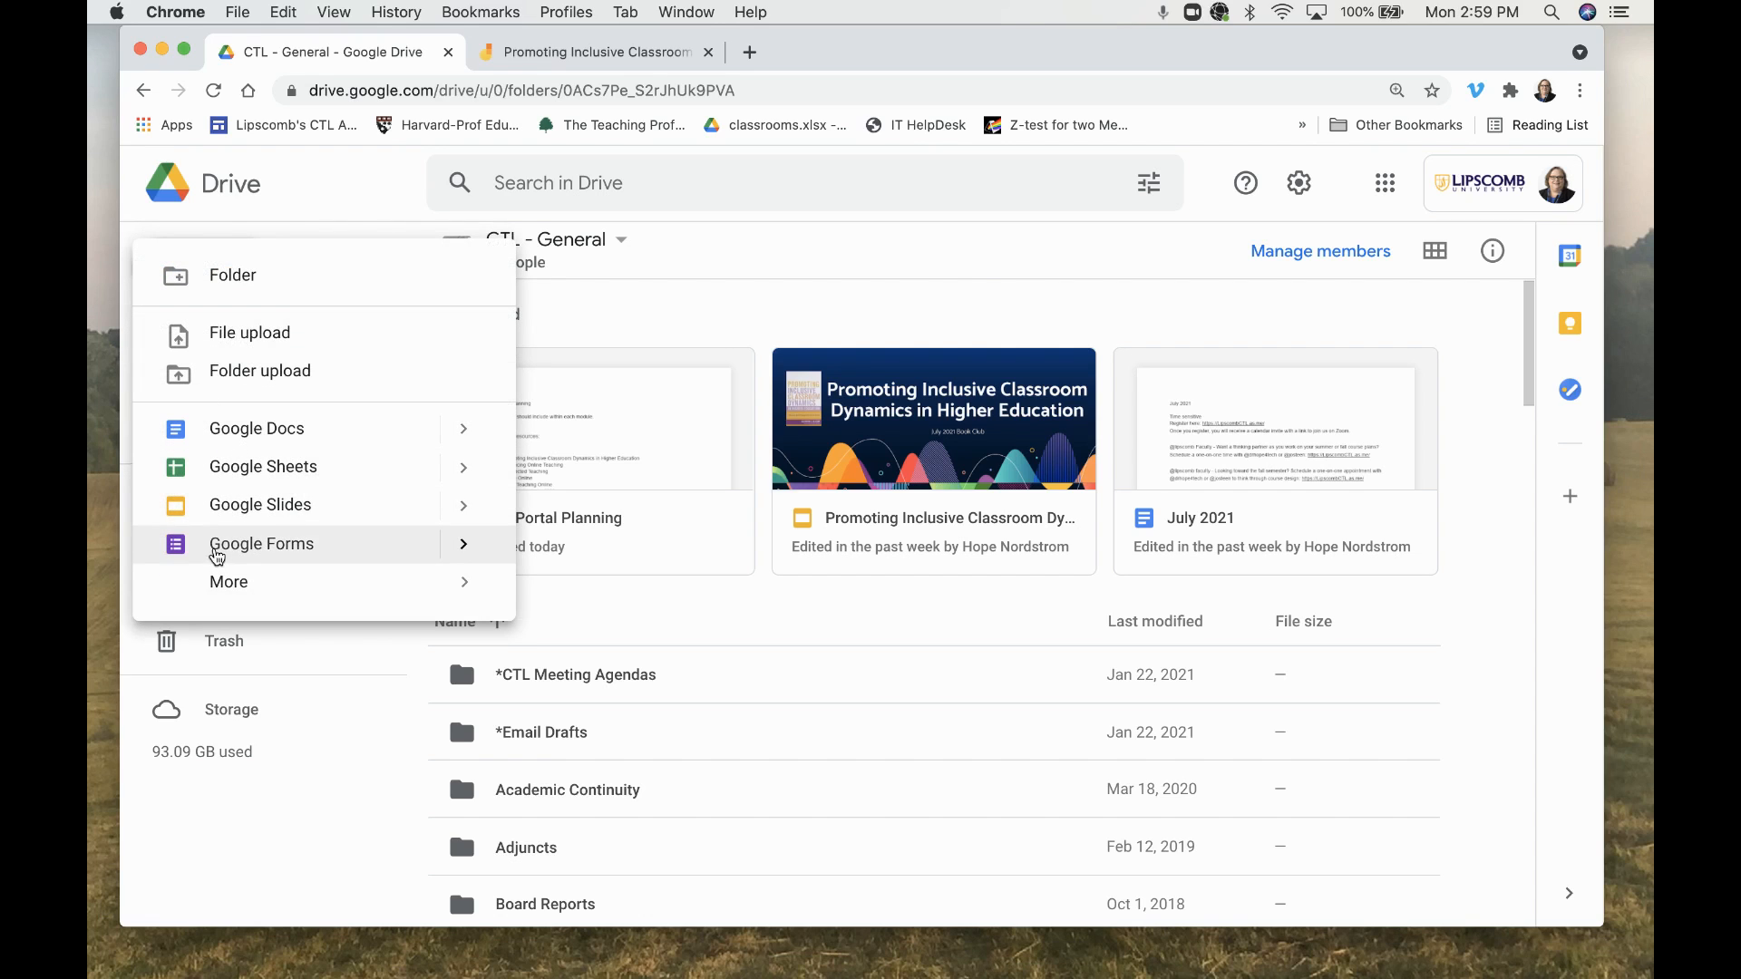
mouse_move(224, 590)
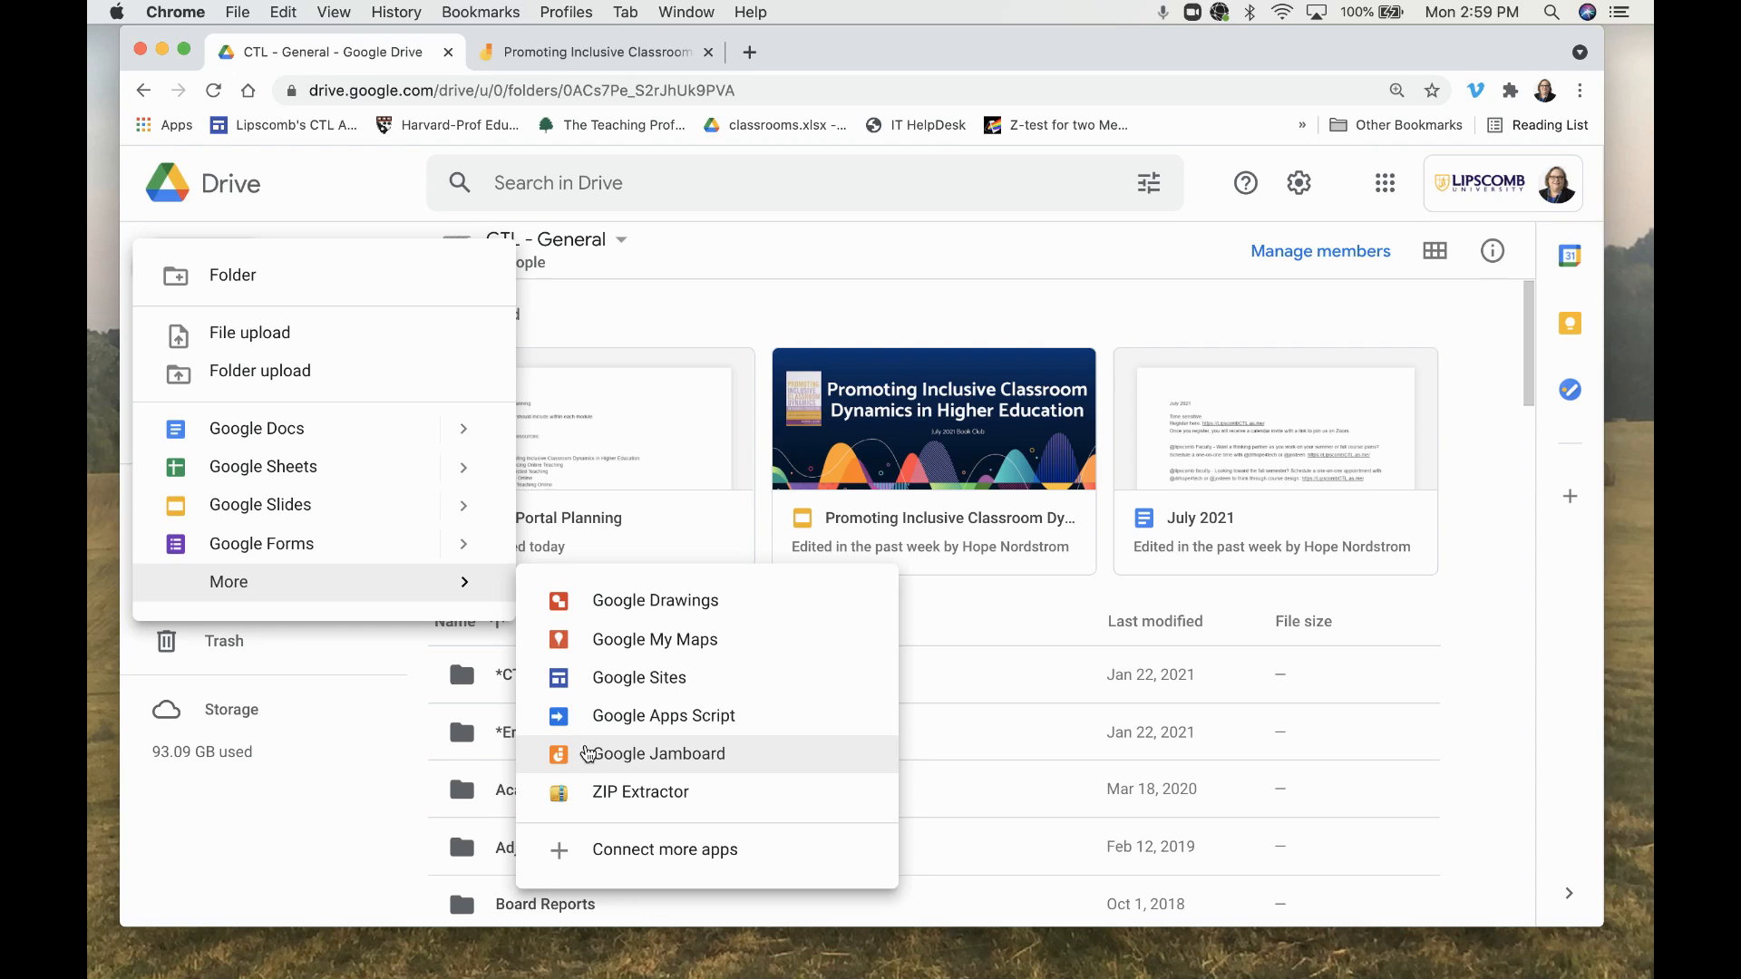
left_click(588, 755)
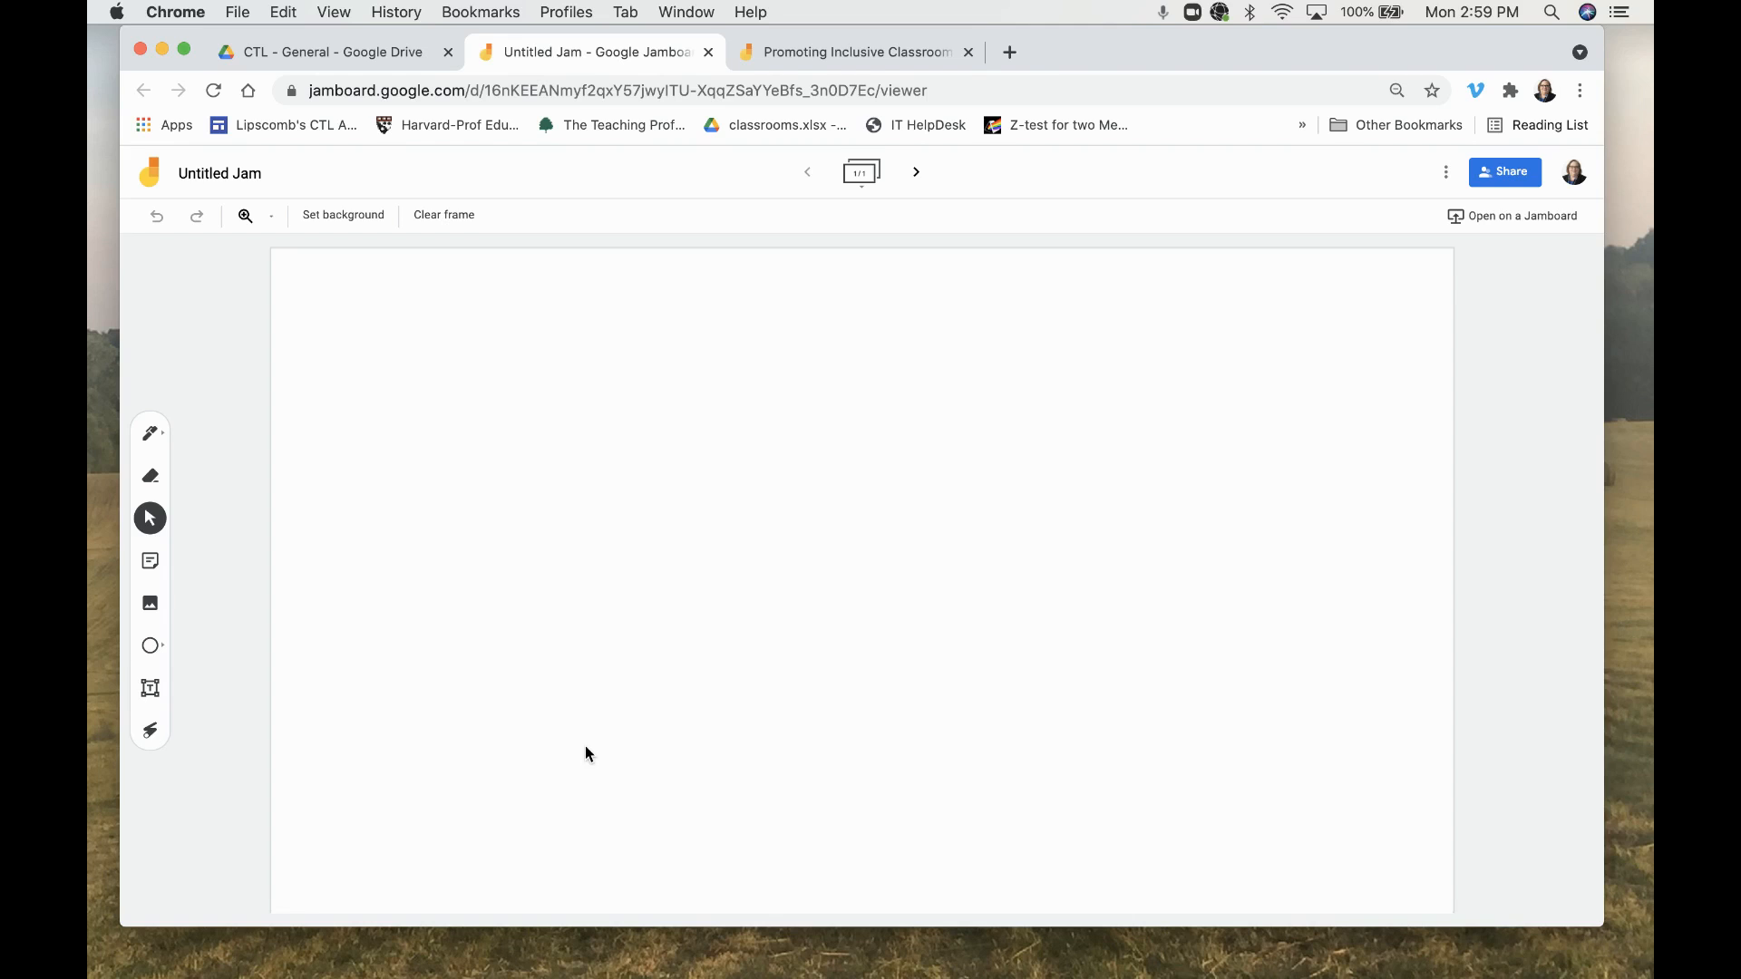
- Rename the jam as Example
left_click(255, 176)
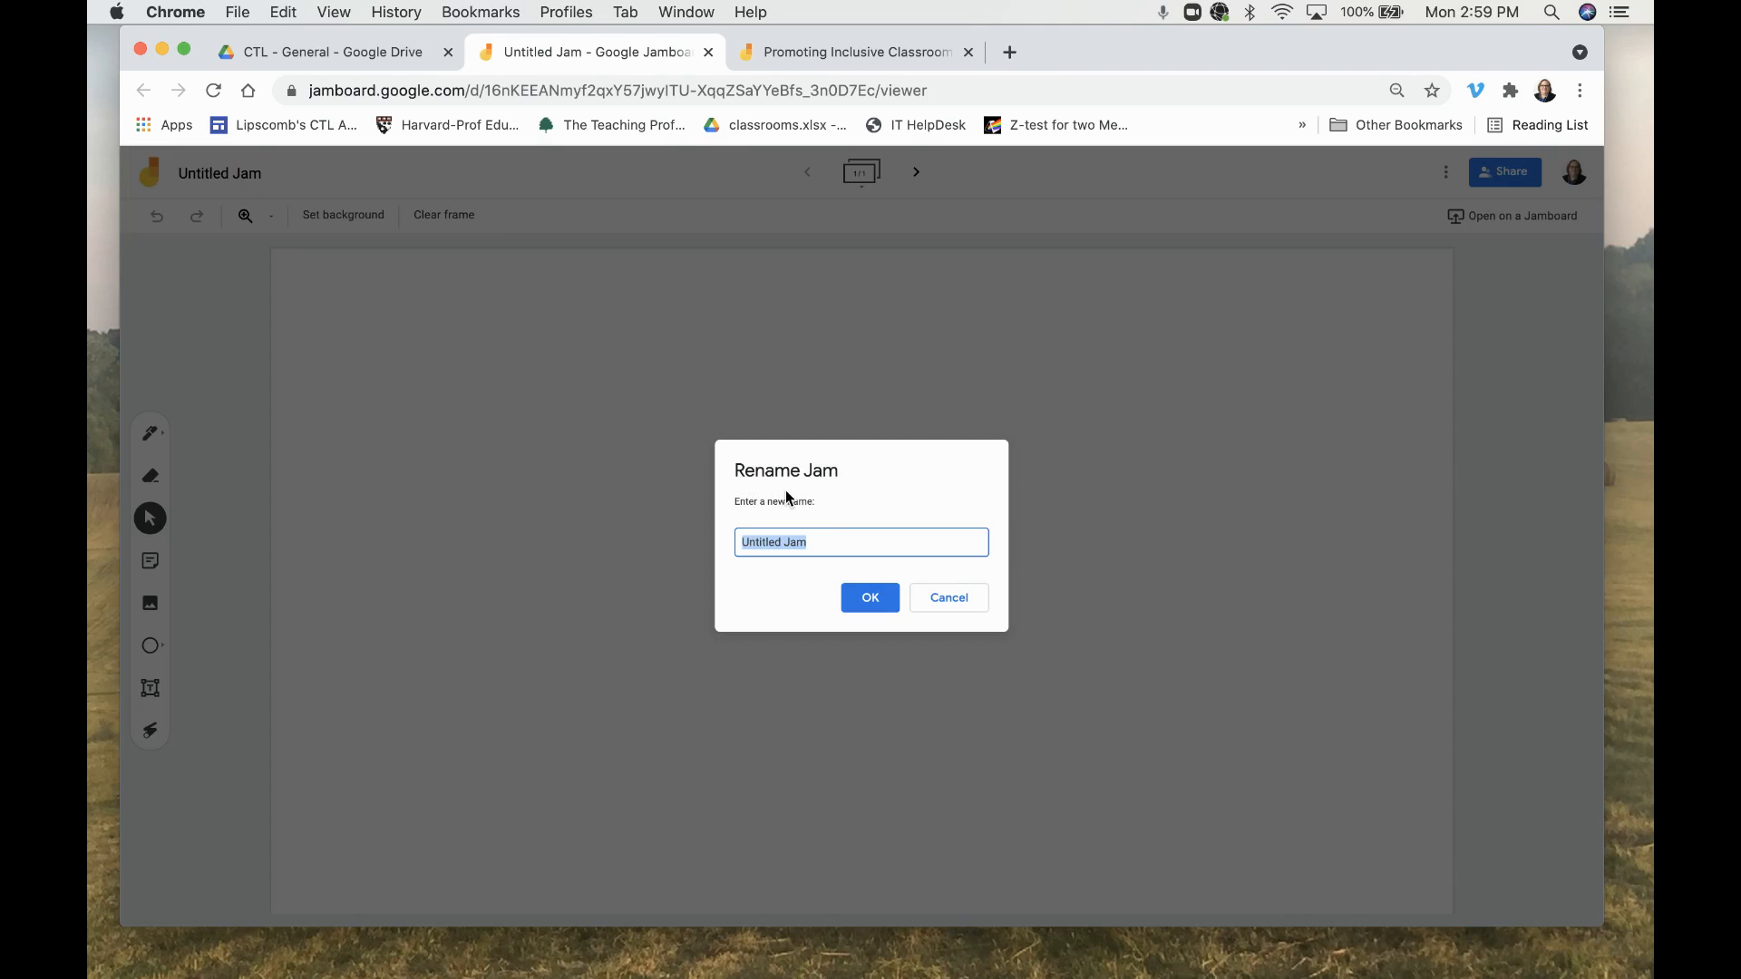
type("Example")
left_click(857, 598)
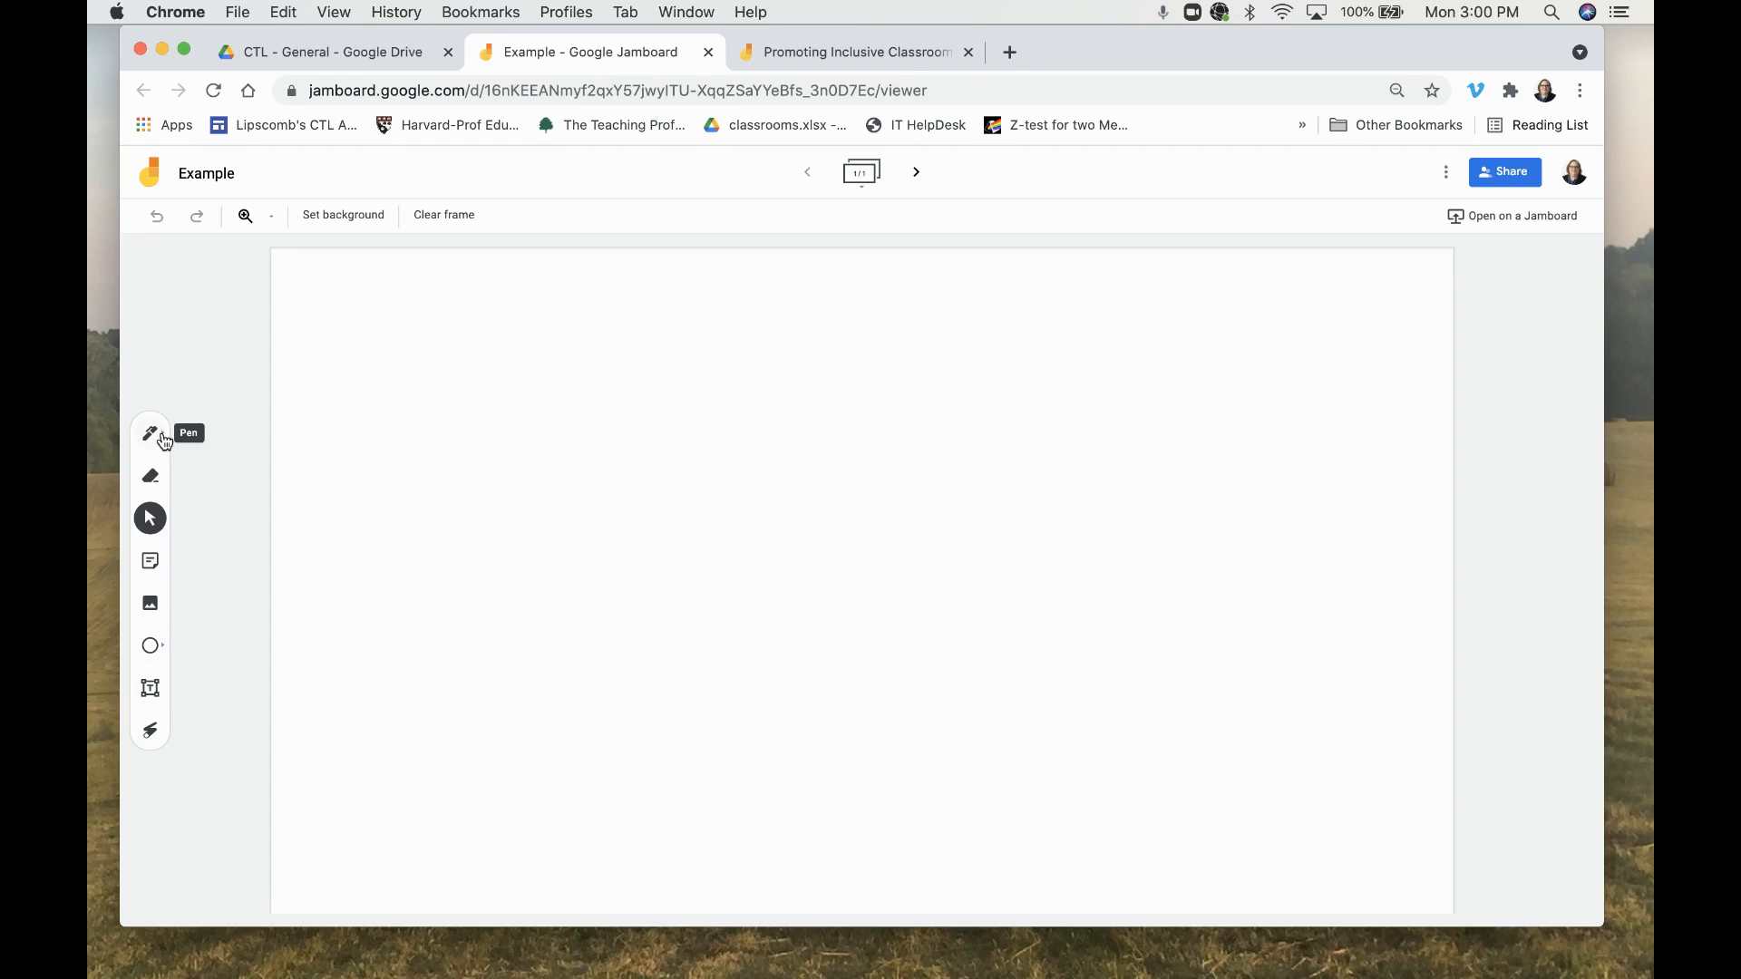
- Add a text box on the first frame reading "Directions: Brainstorm topics for PD"
left_click(151, 692)
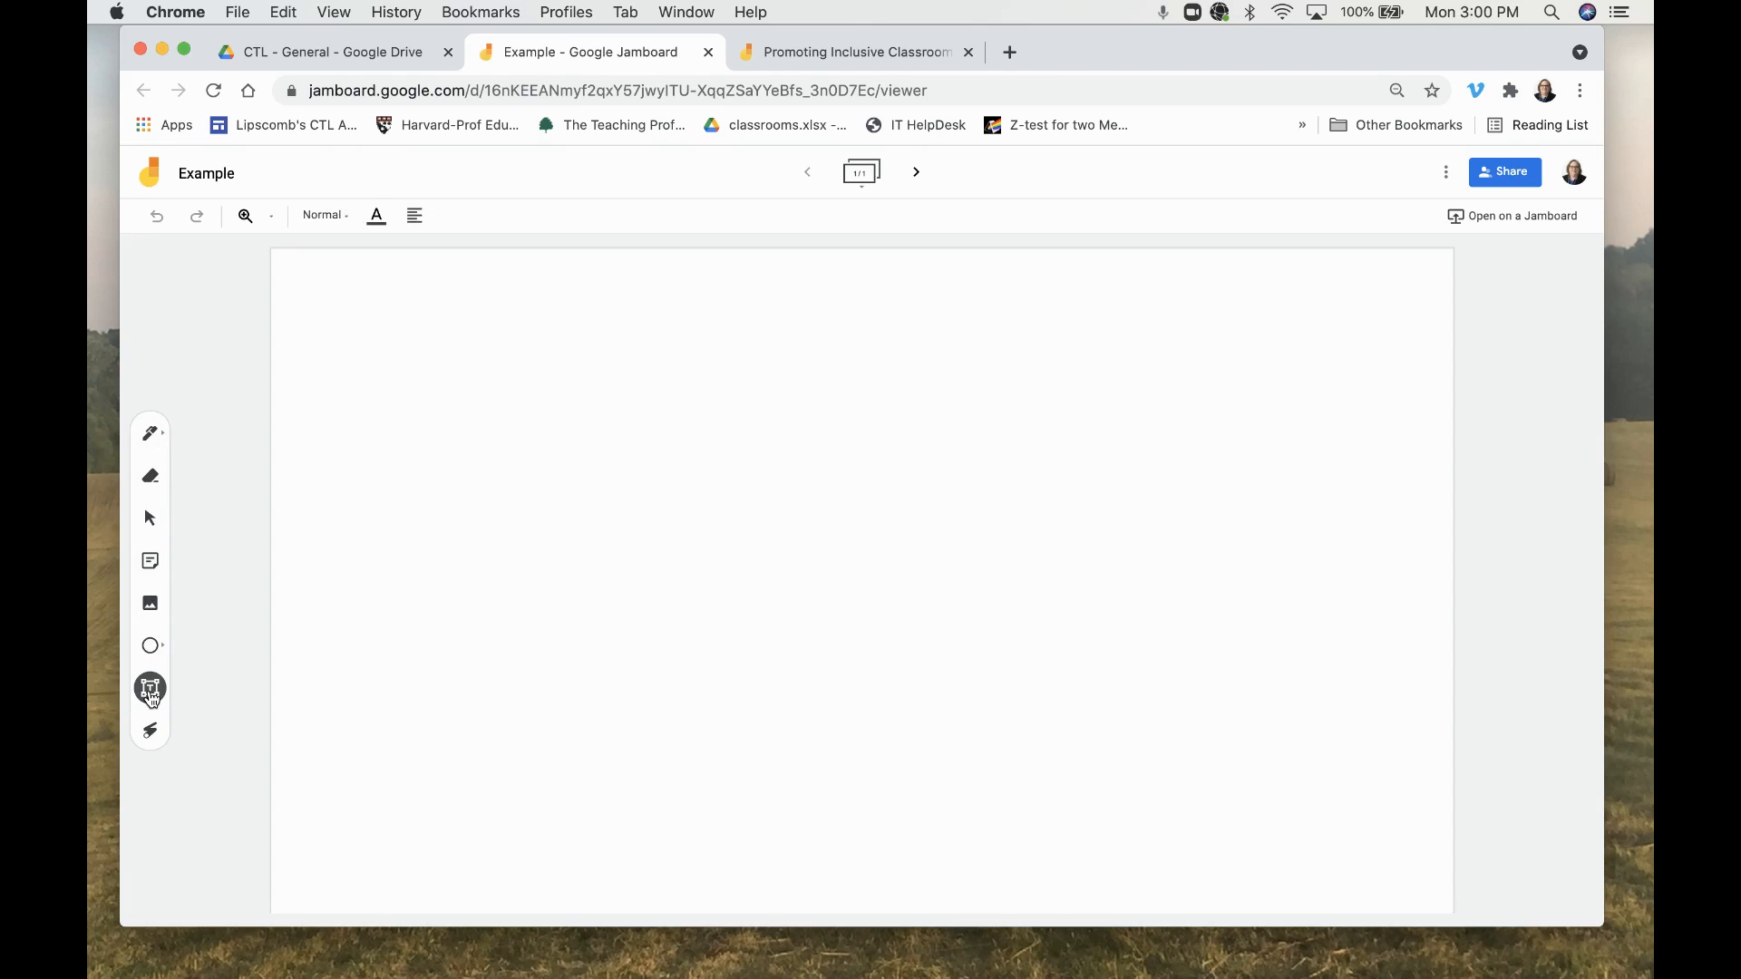
left_click(380, 310)
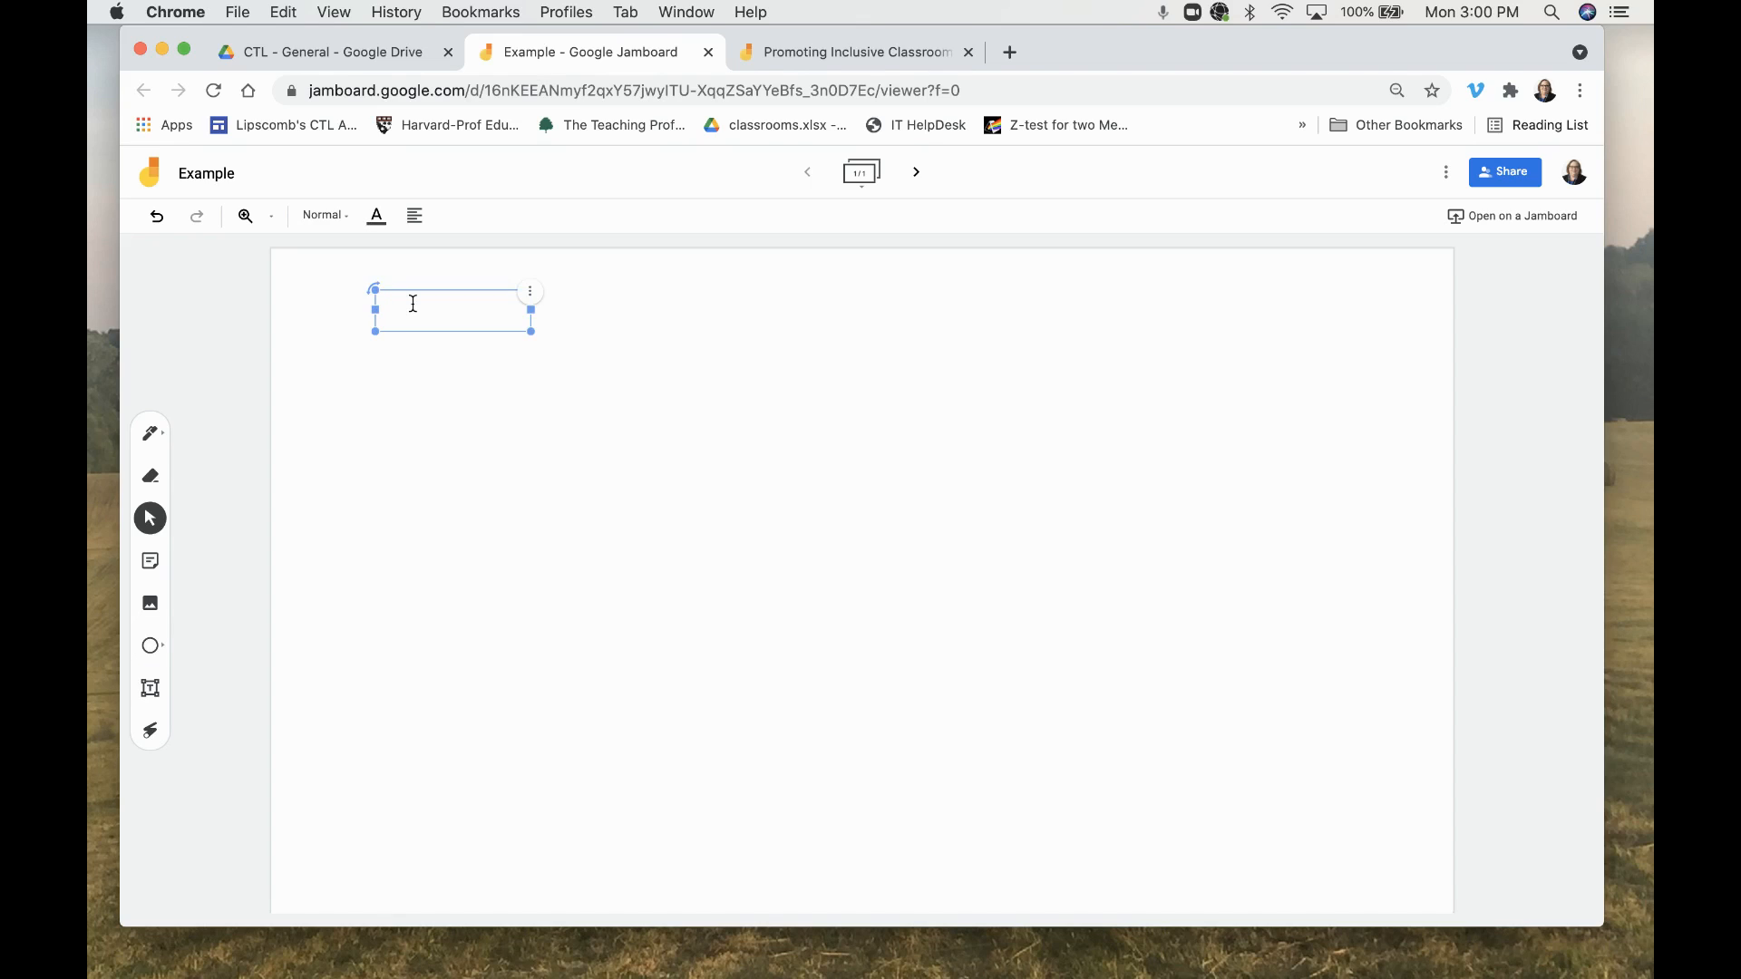
type("Directions: Br")
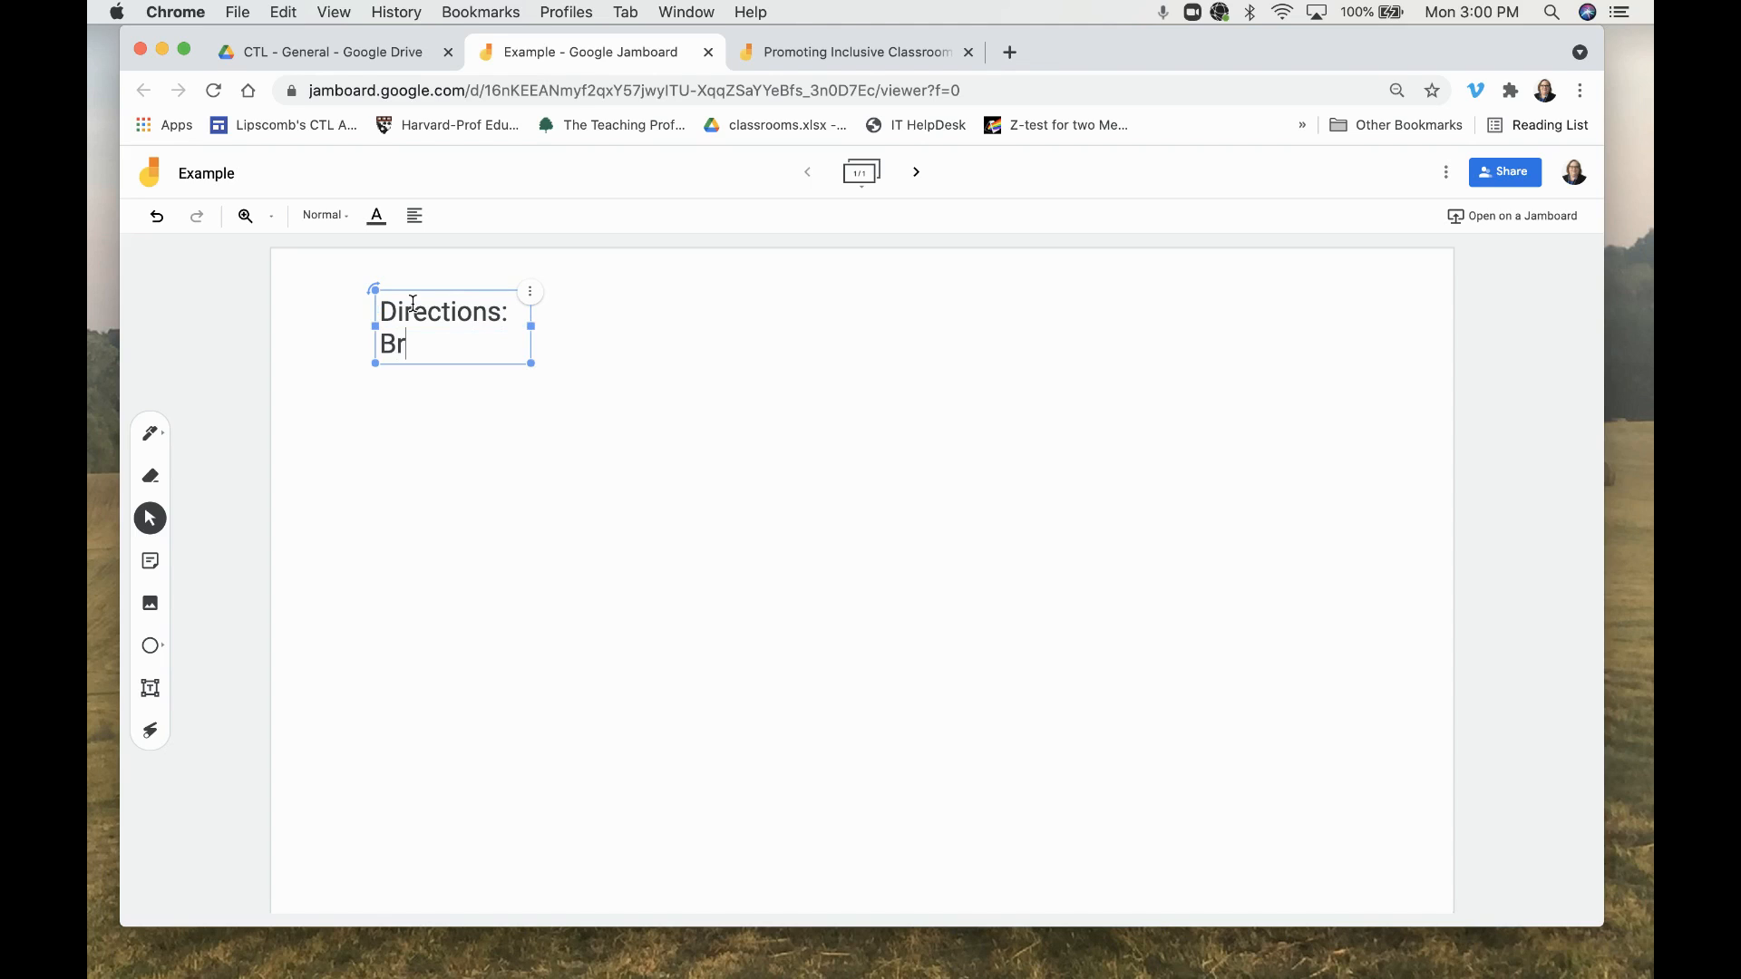
type("ainstorm topics for PD")
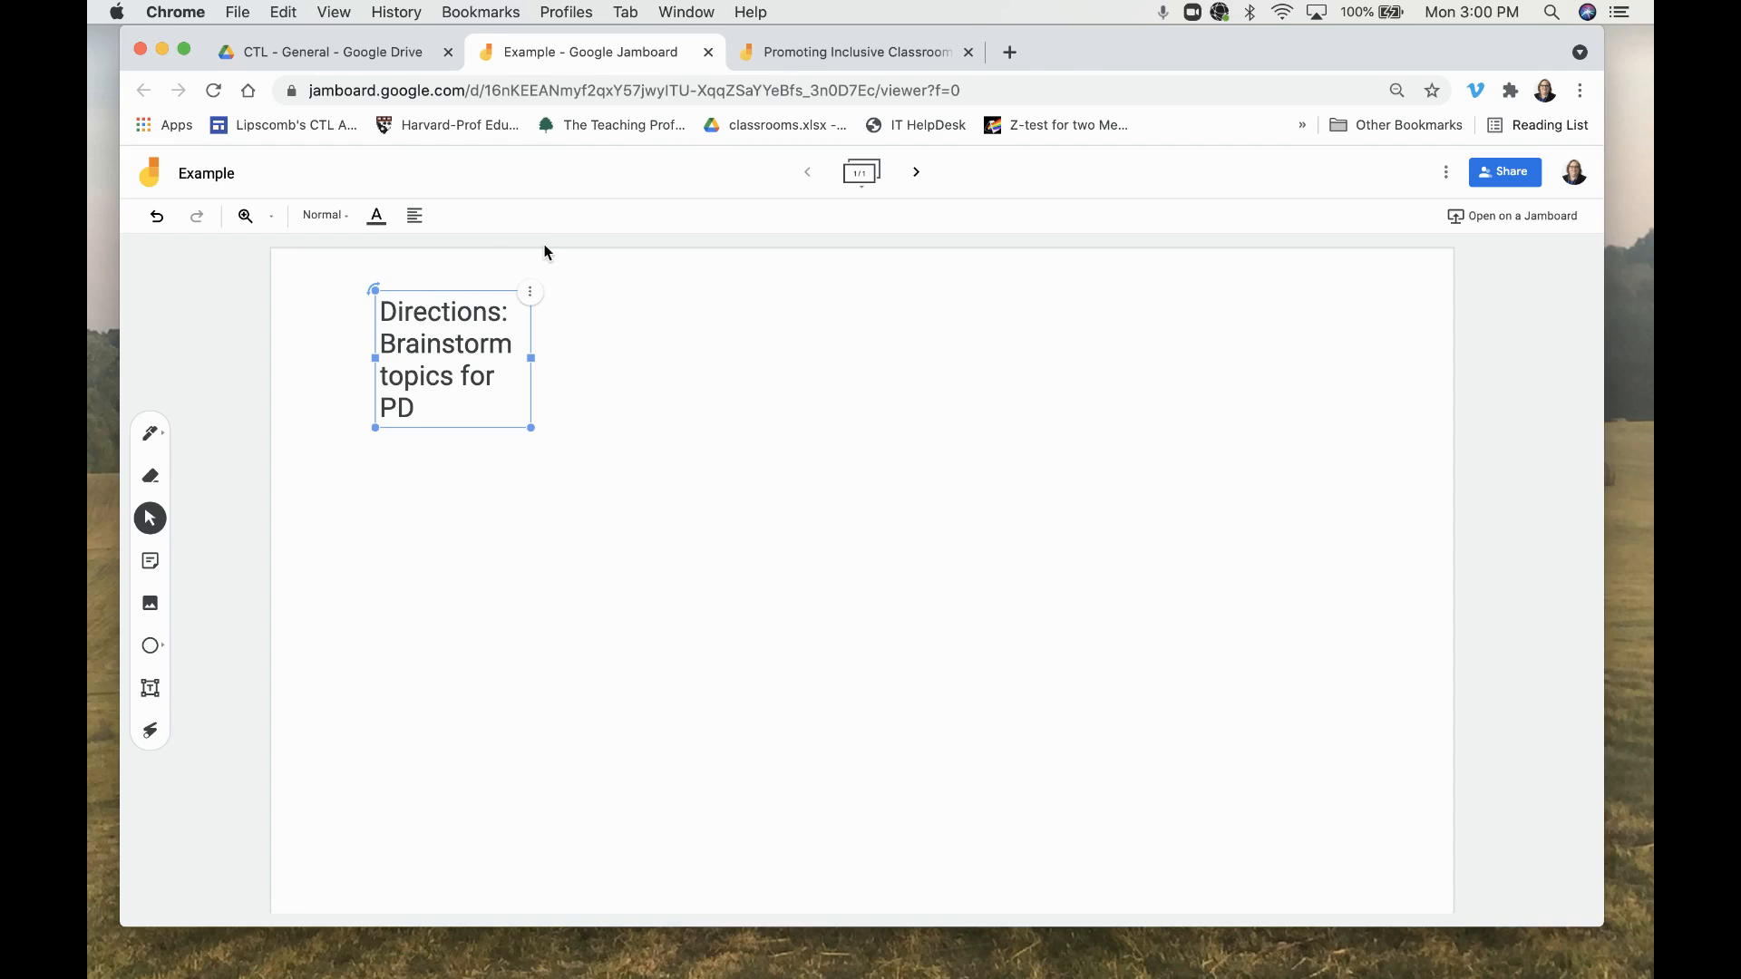
- Widen the directions text box so it fits on one line and shift it slightly right
left_click(523, 363)
left_click_drag(523, 363, 726, 325)
left_click_drag(533, 361, 1212, 345)
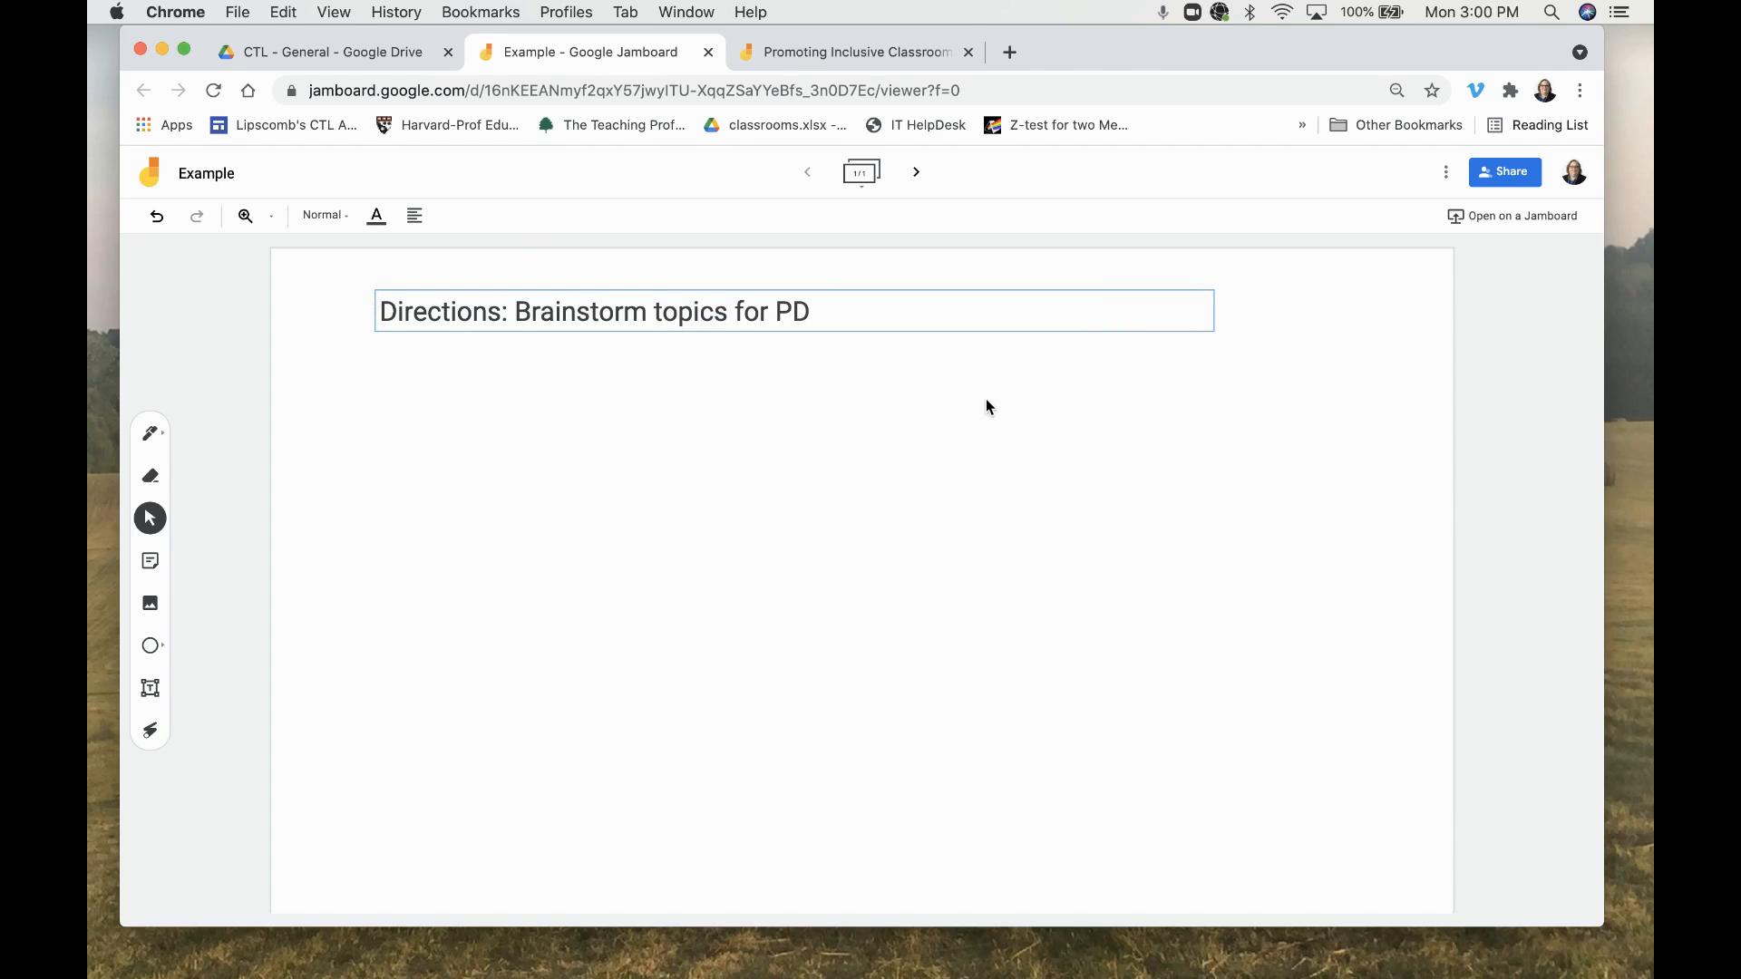
mouse_move(375, 312)
left_click_drag(376, 290, 421, 288)
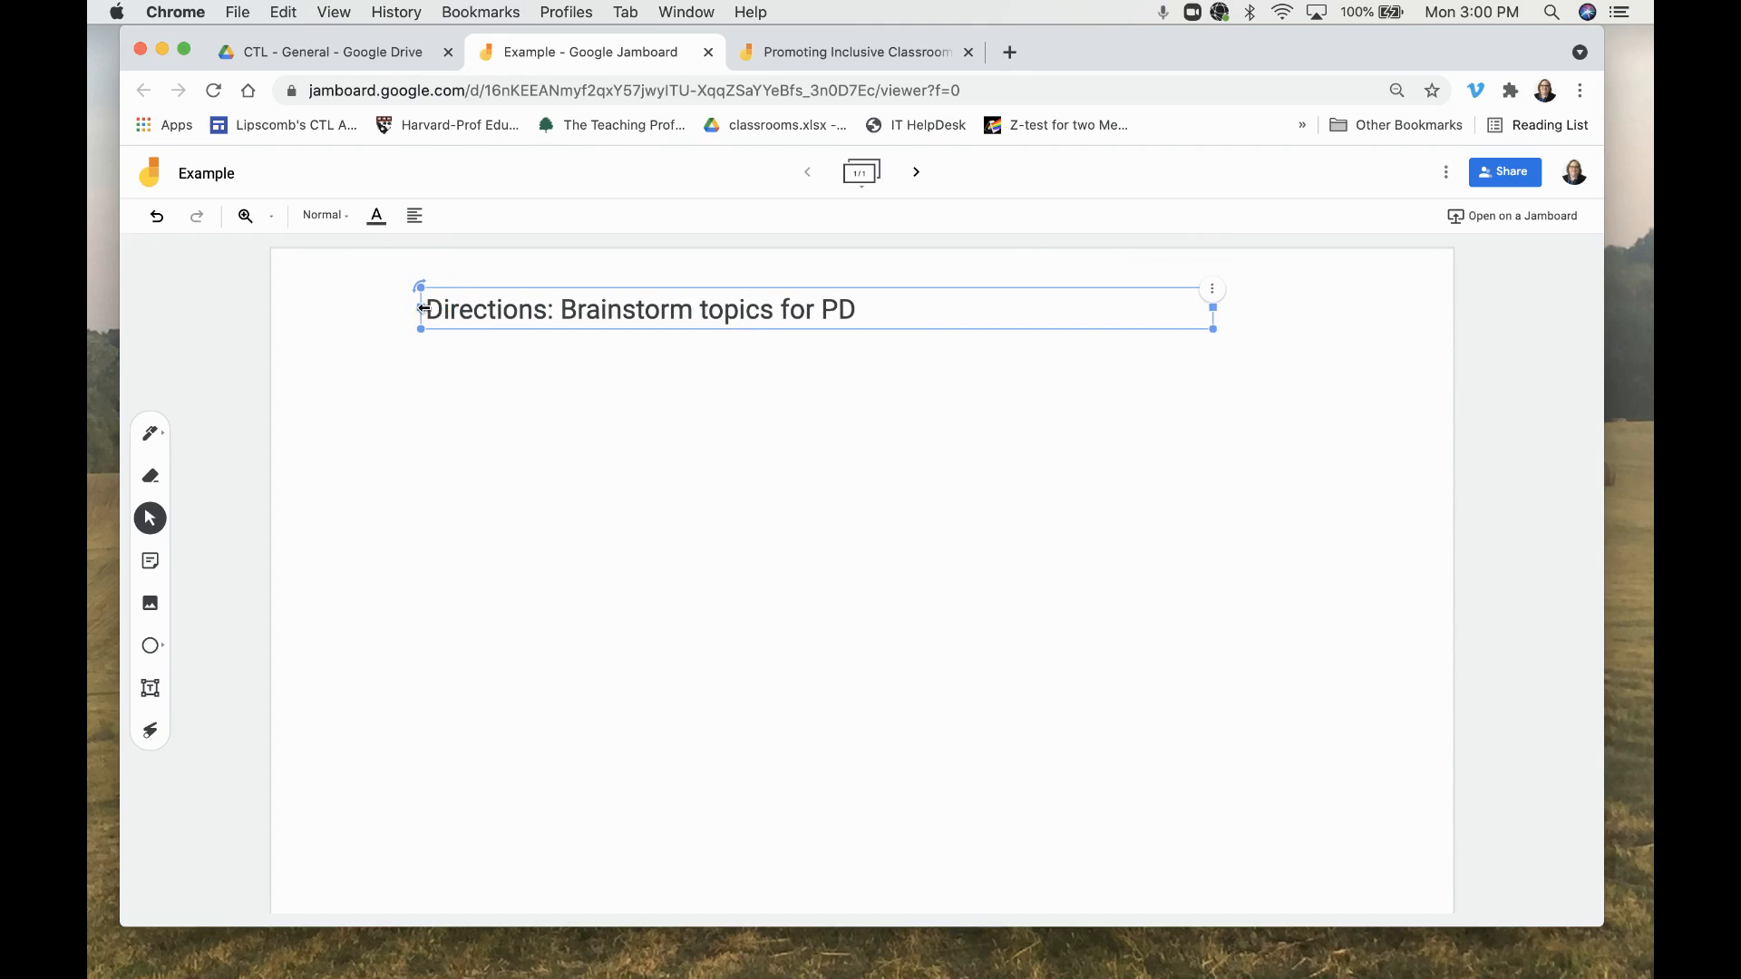
left_click(1214, 293)
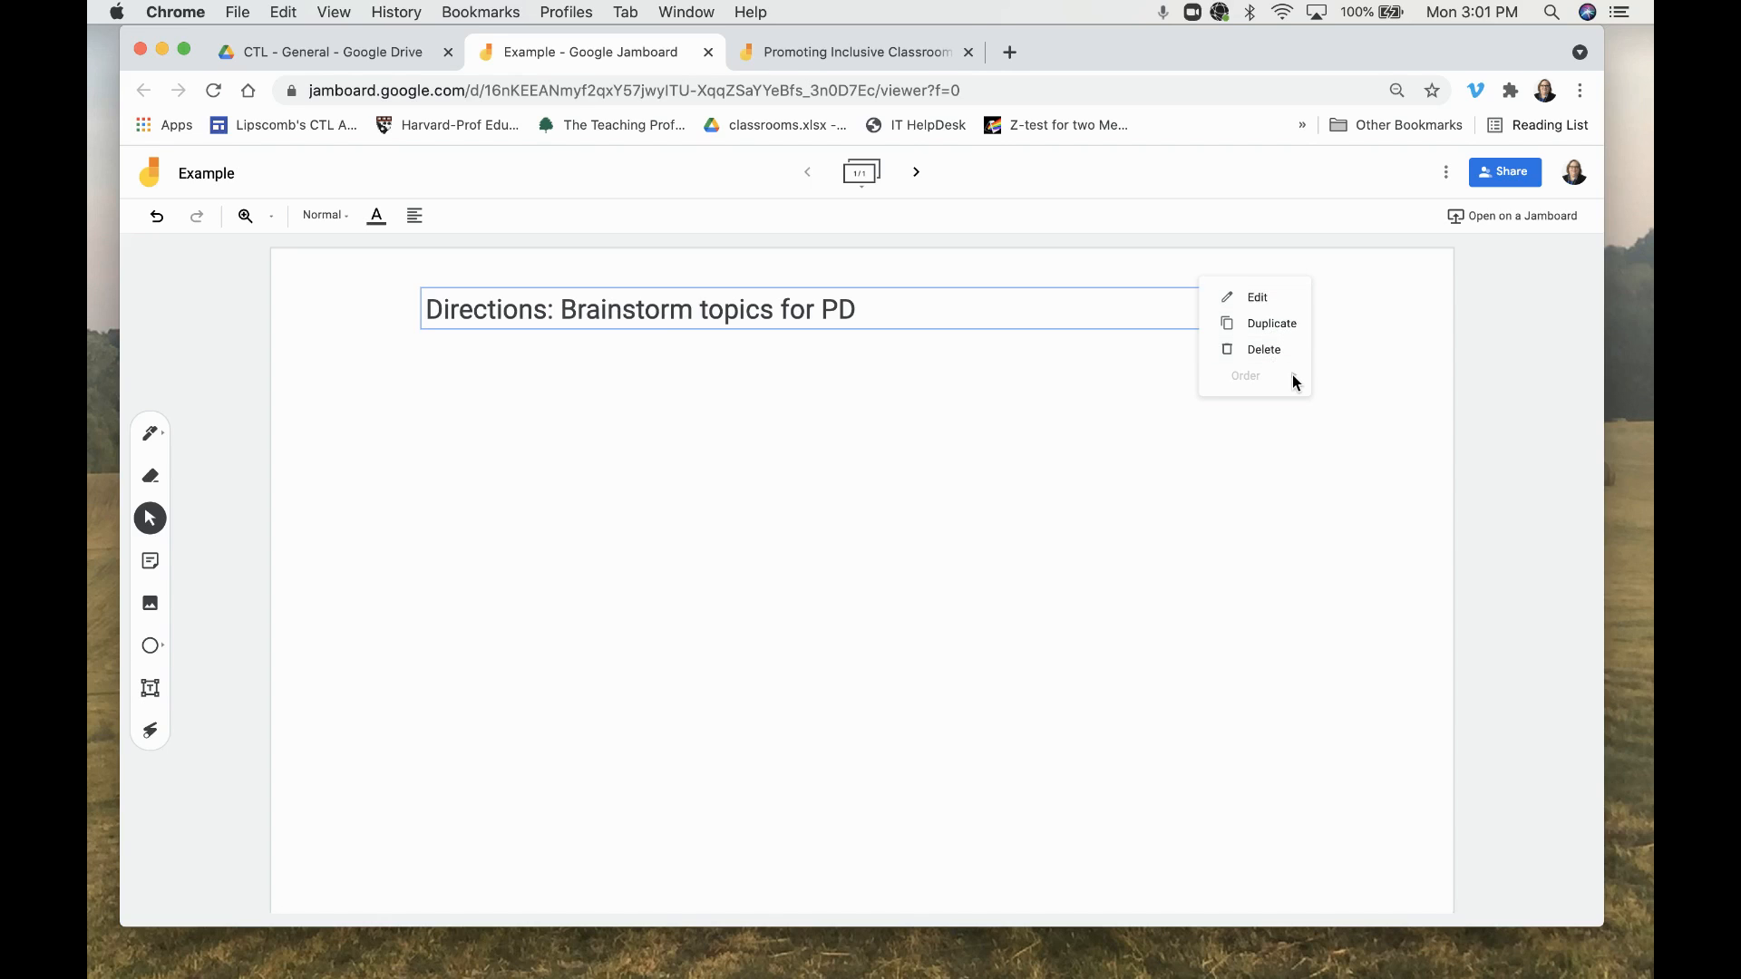
left_click(1118, 390)
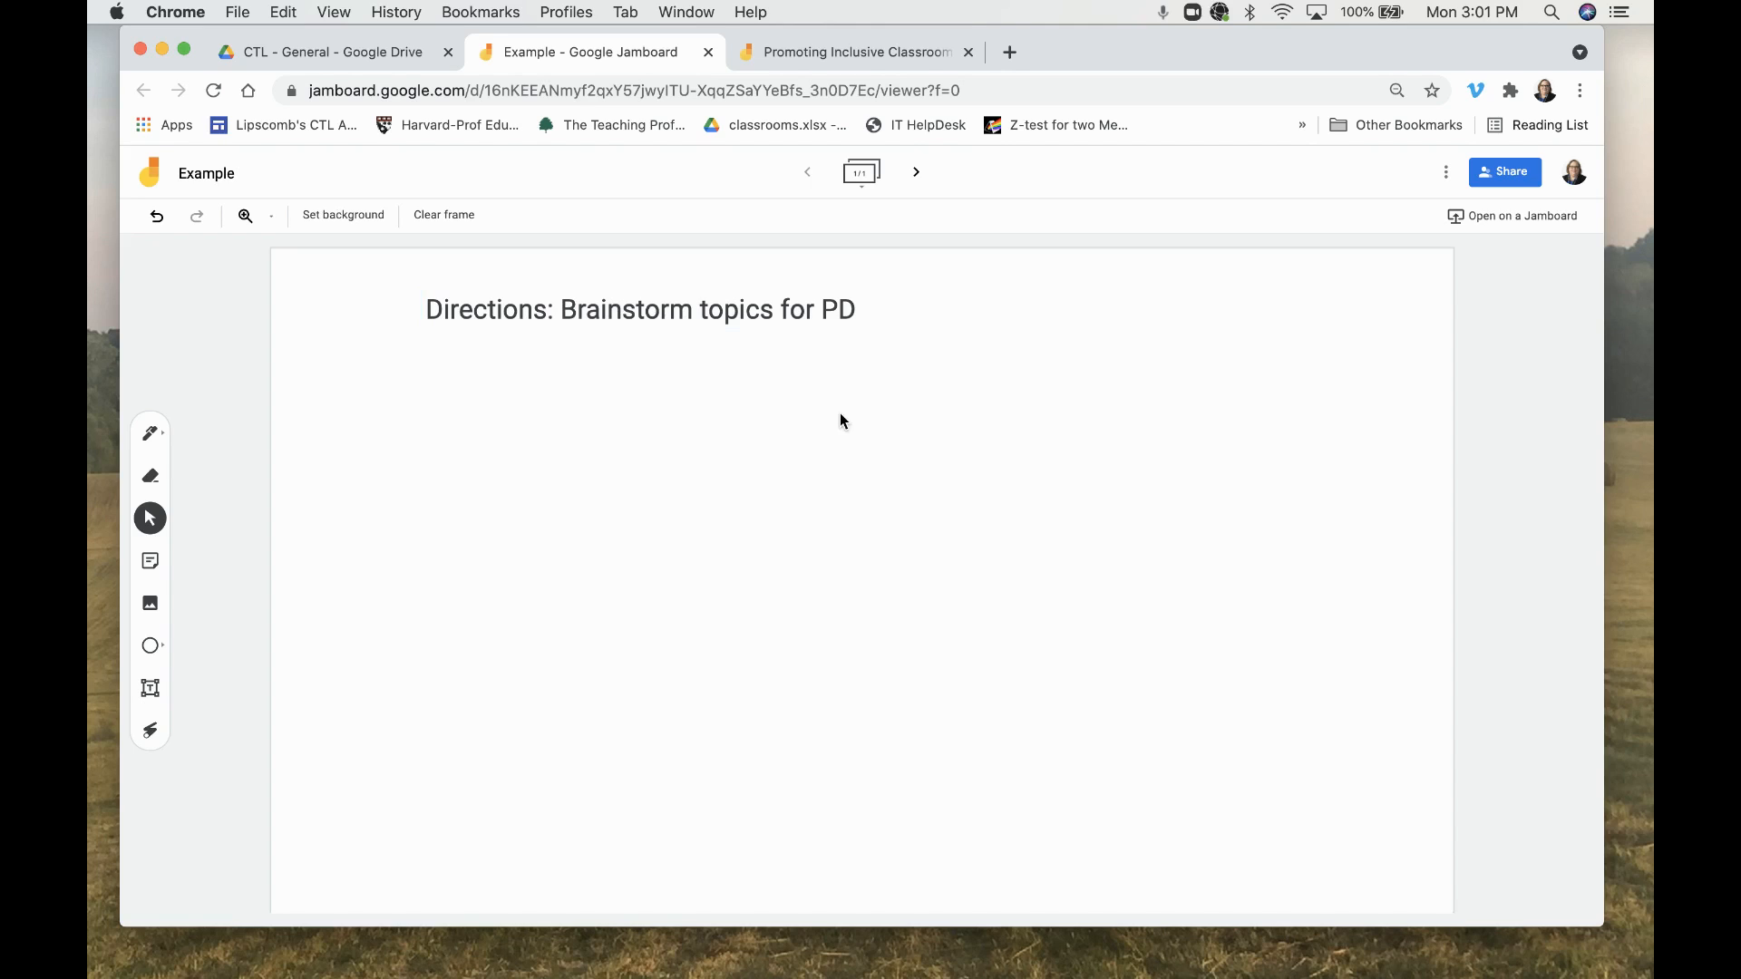
left_click(166, 440)
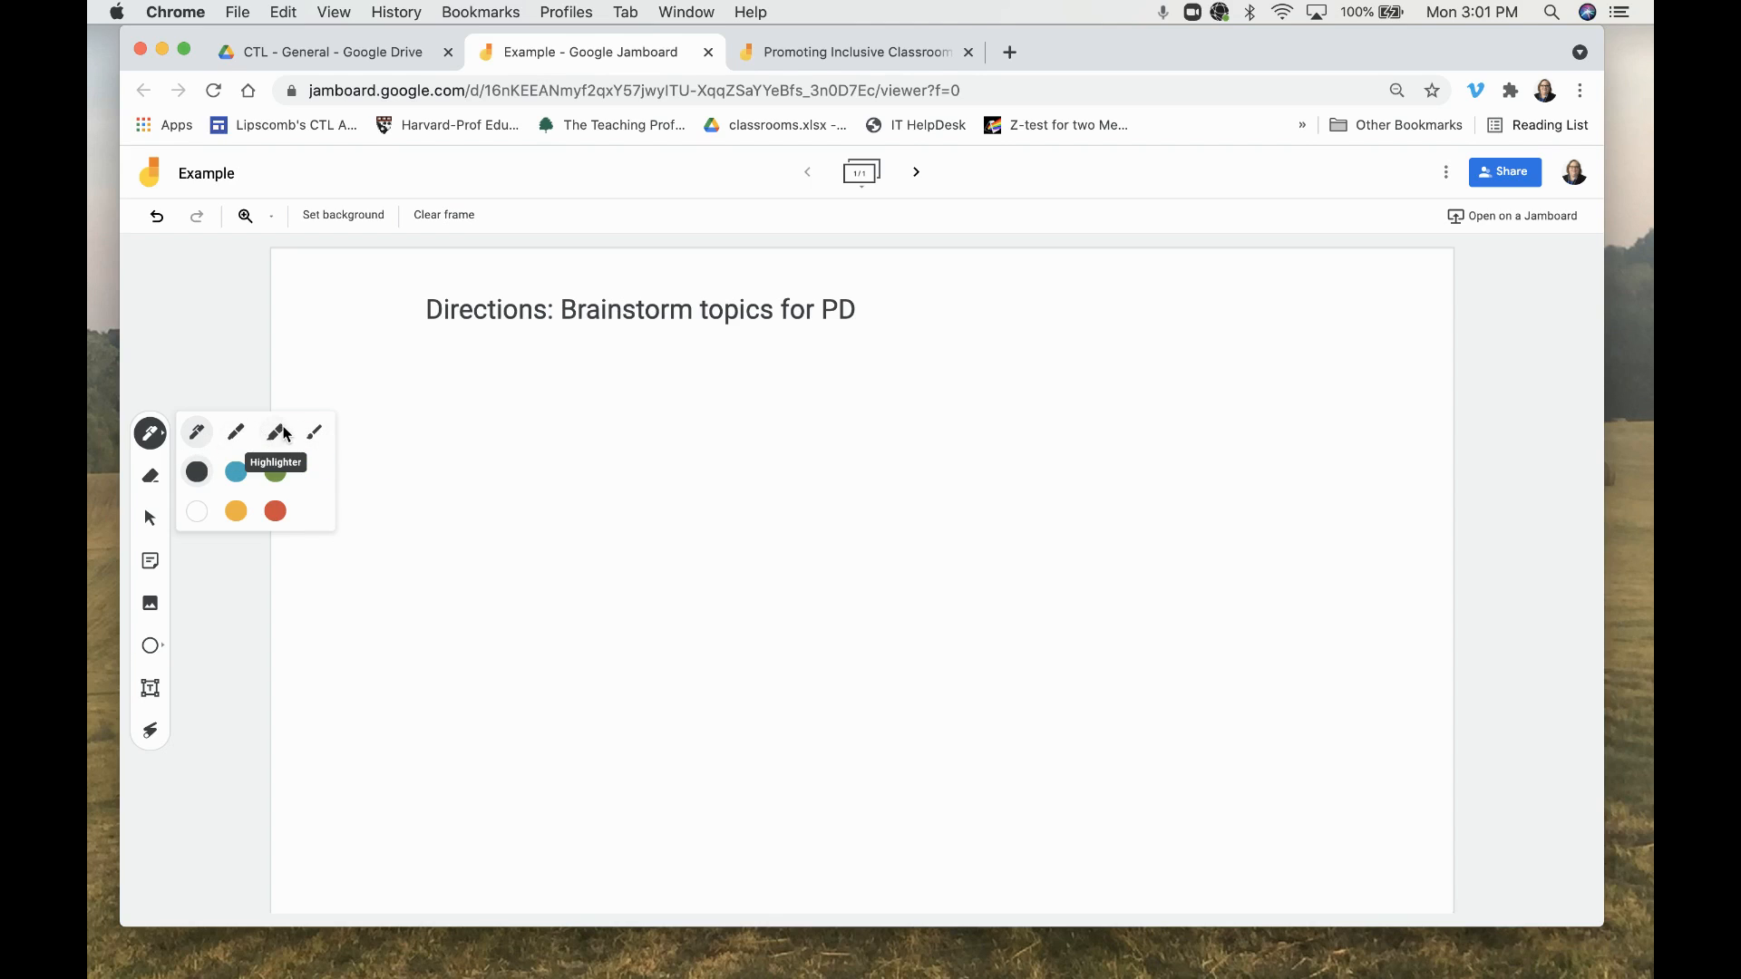
left_click(235, 435)
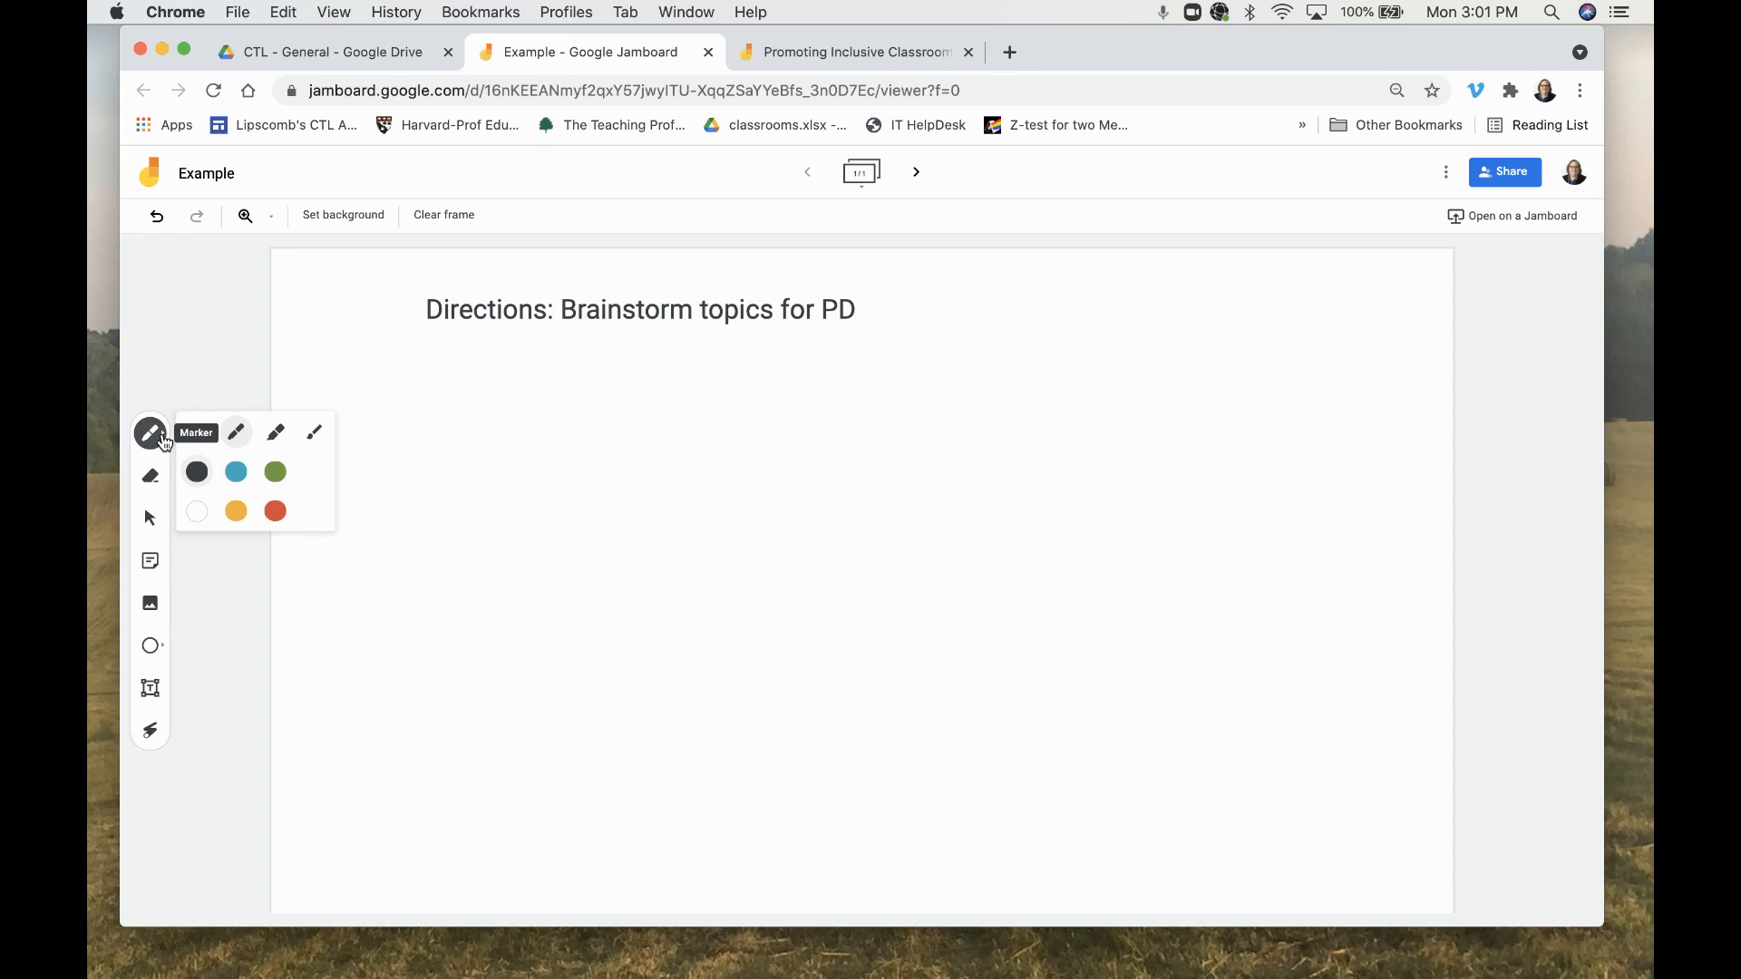
left_click(161, 439)
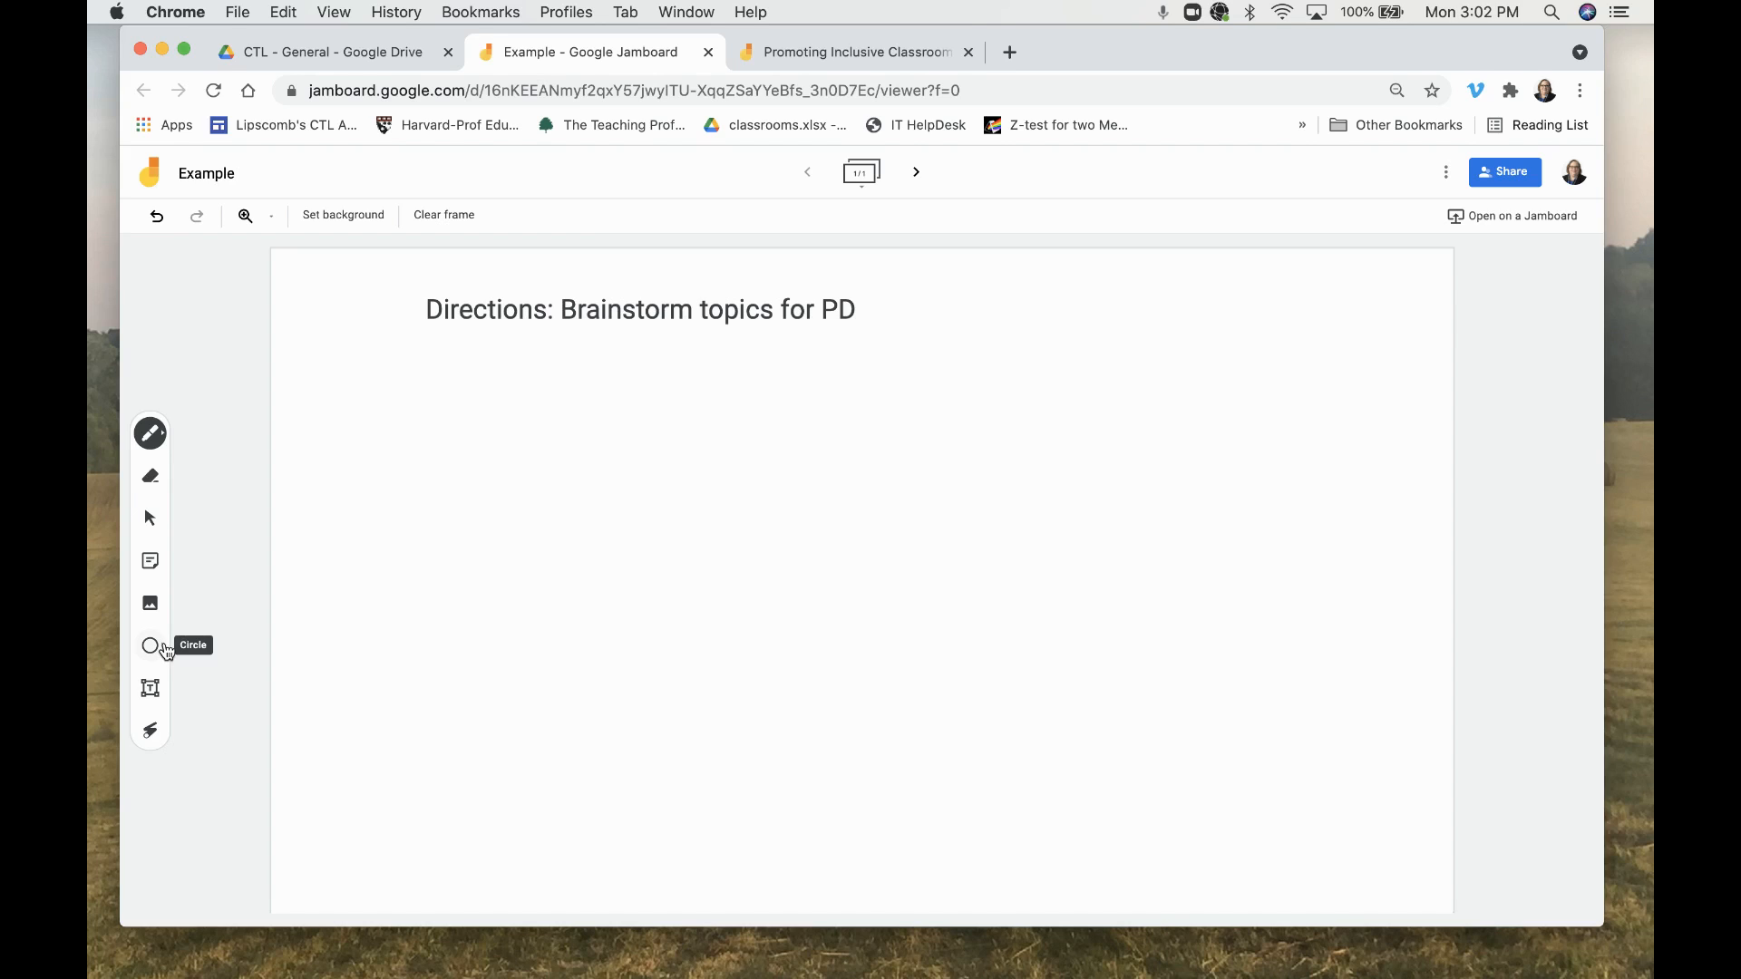
left_click(164, 650)
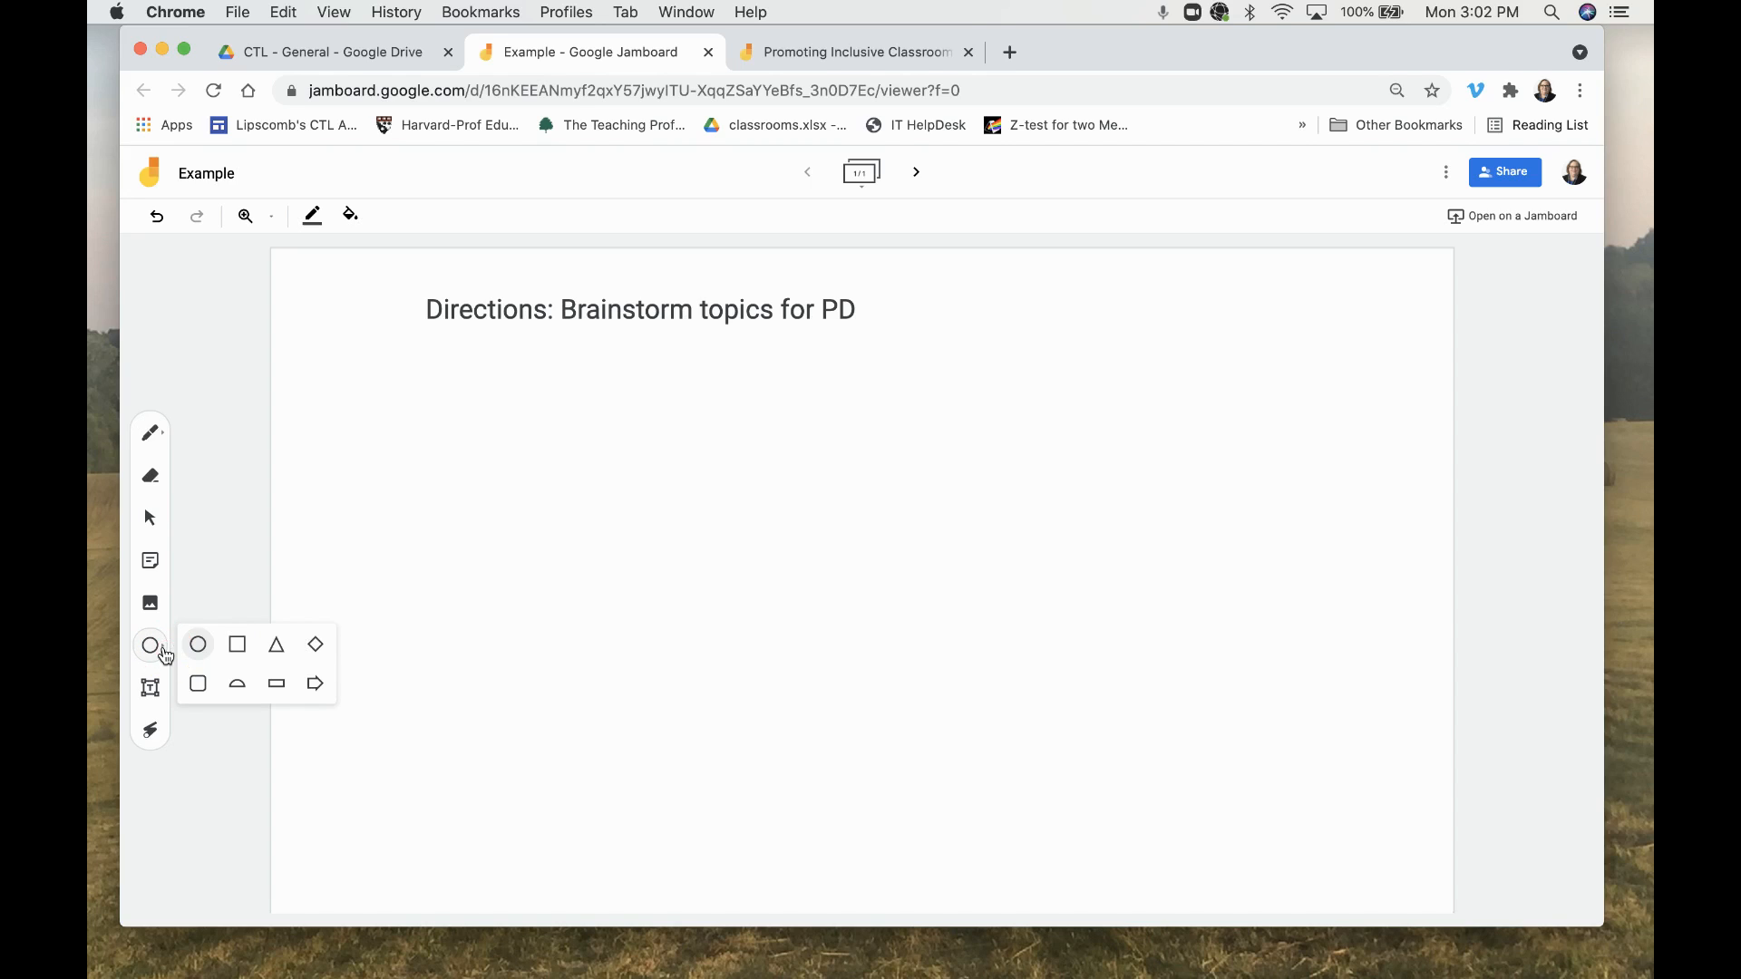
left_click(233, 653)
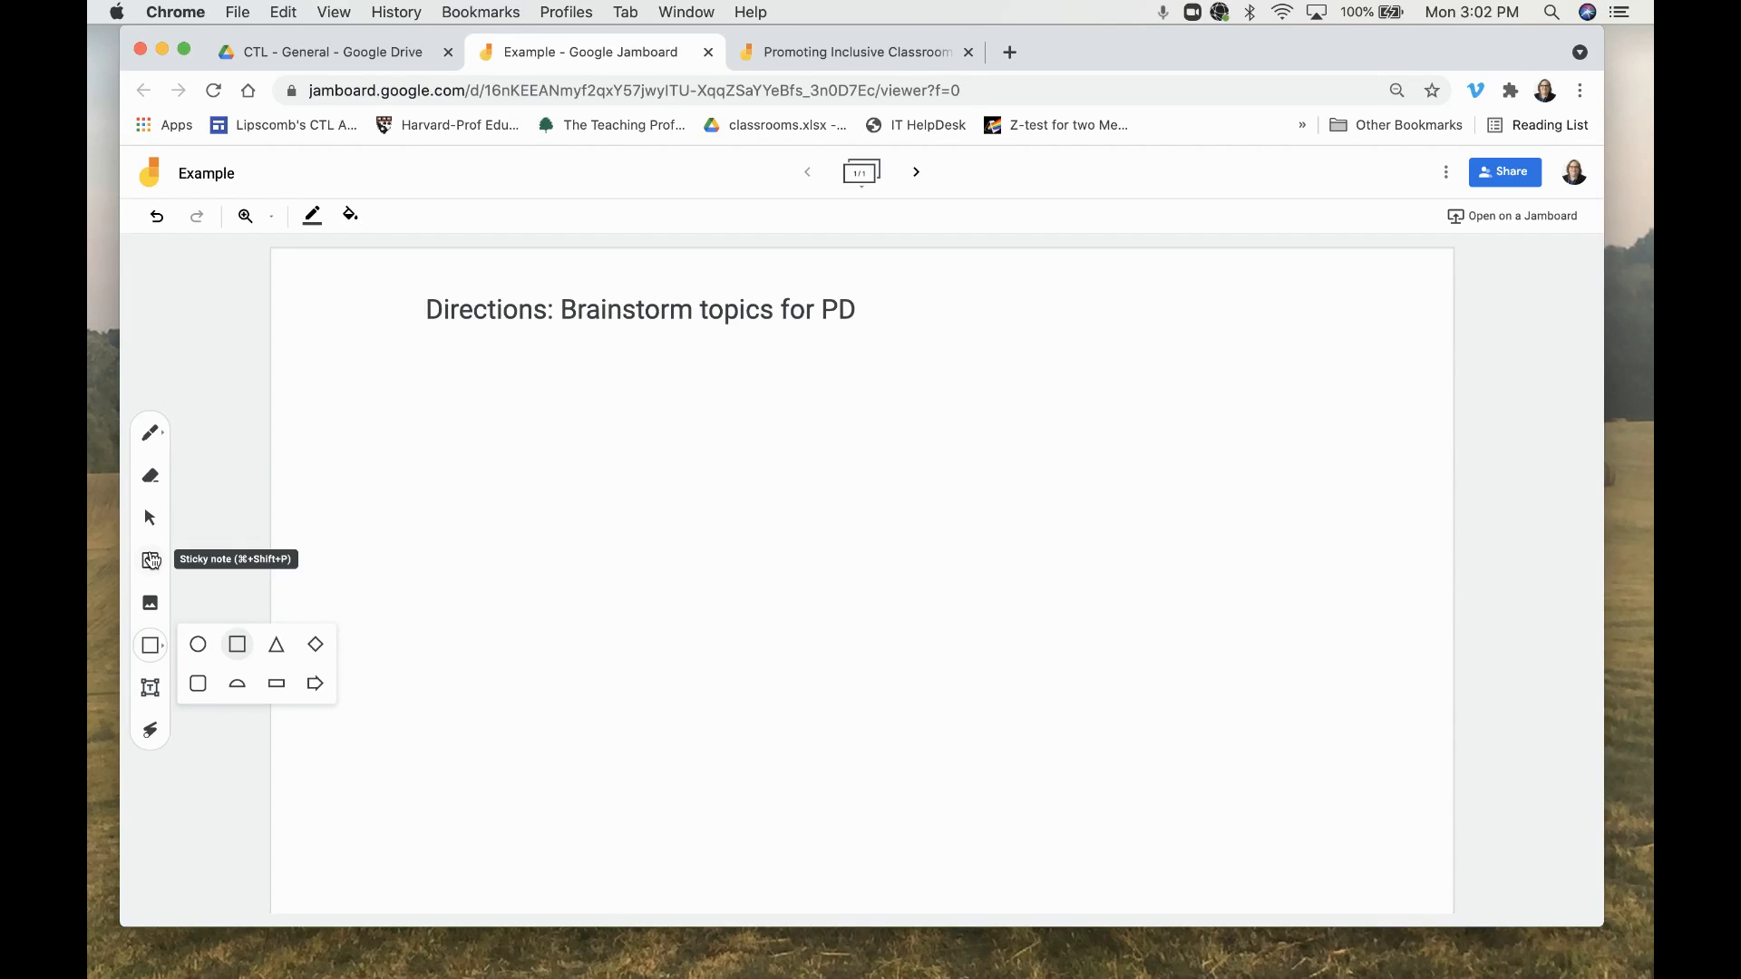
left_click(151, 518)
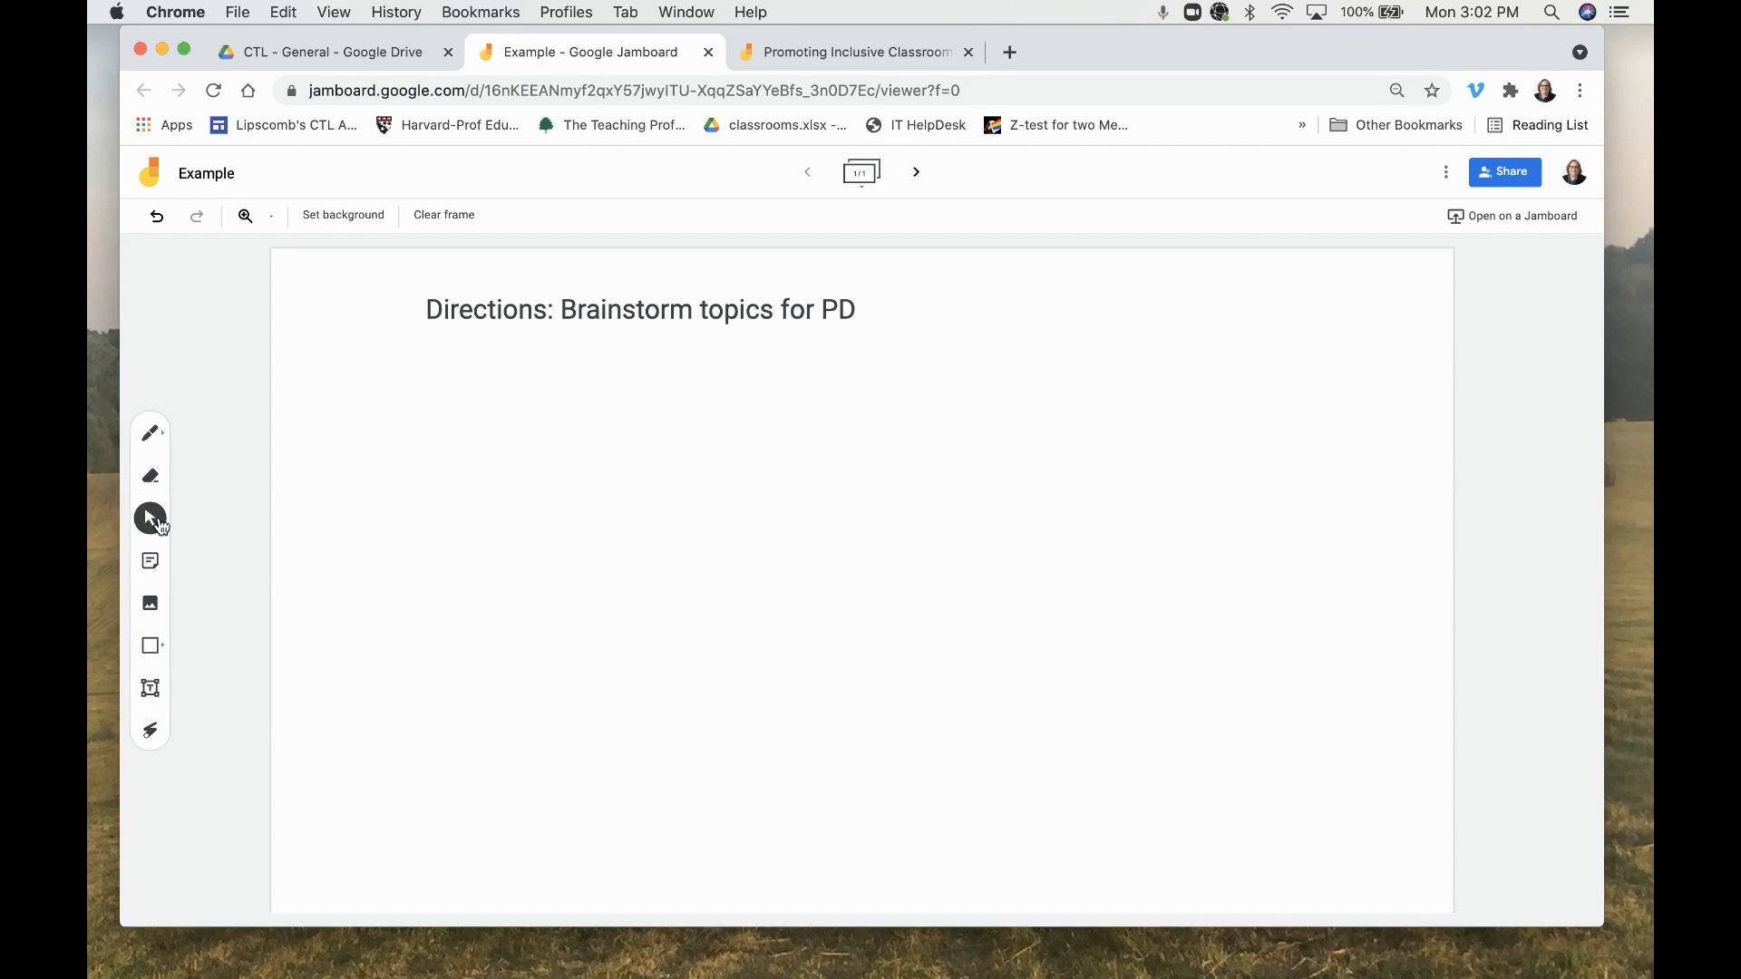
- Create a second frame and add a text box reading "What are your greatest challenges?"
left_click(916, 174)
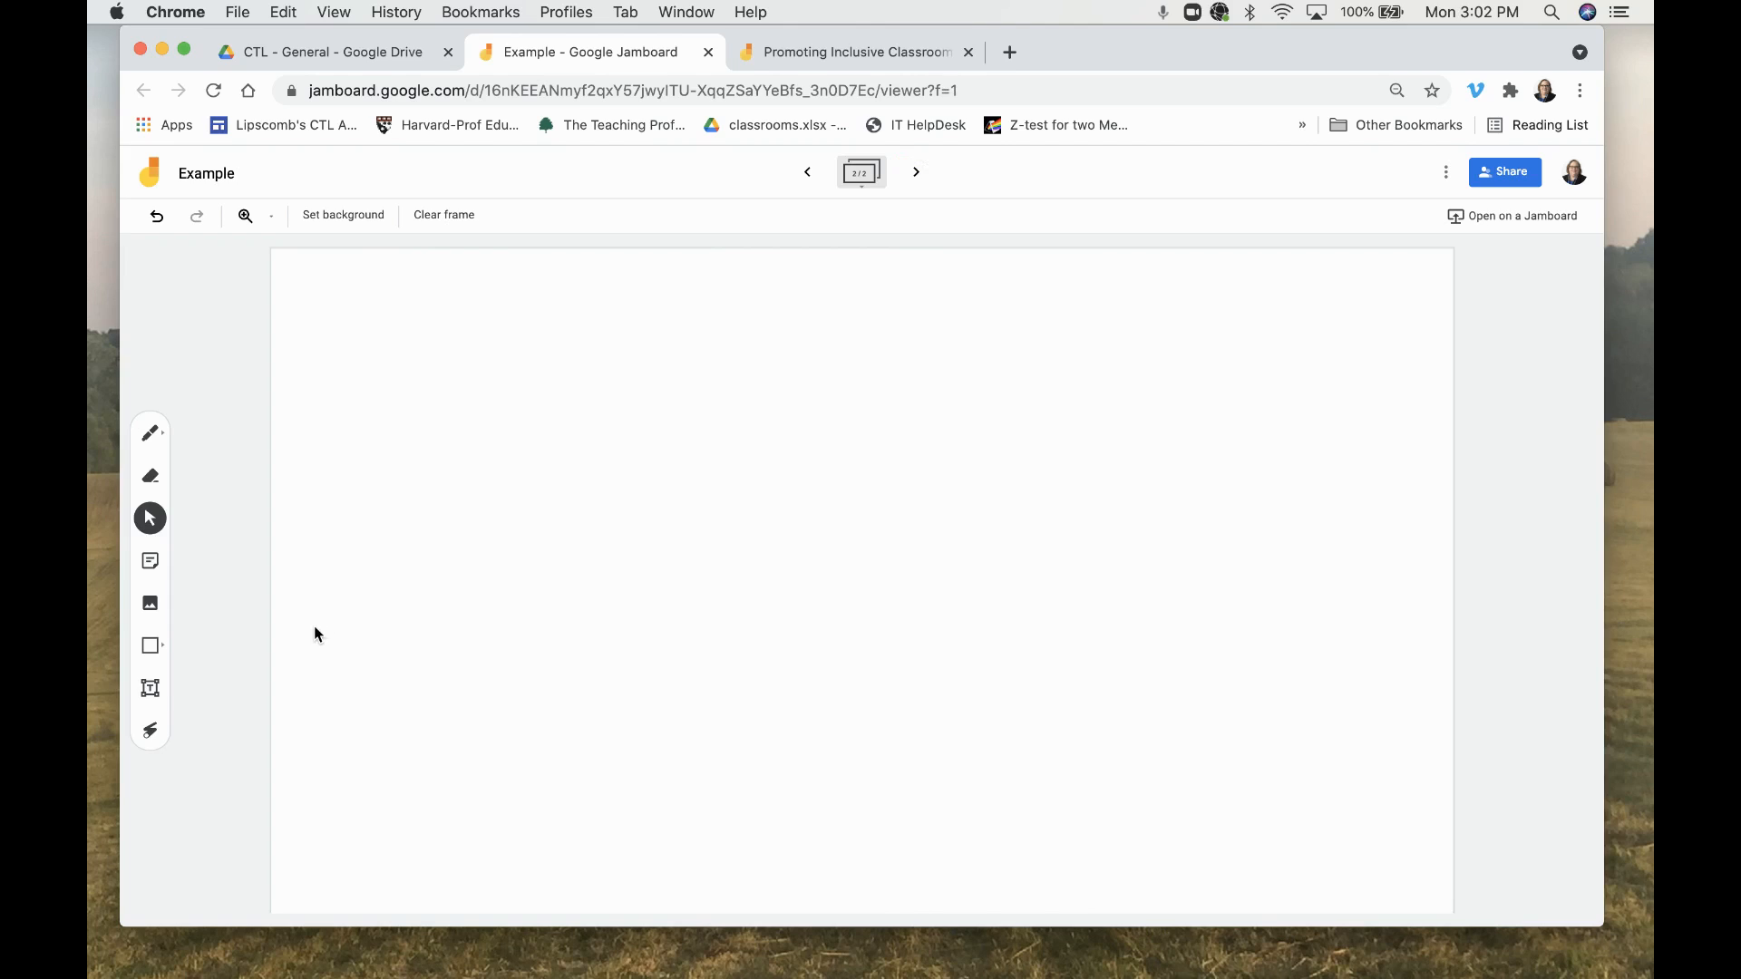
left_click(150, 689)
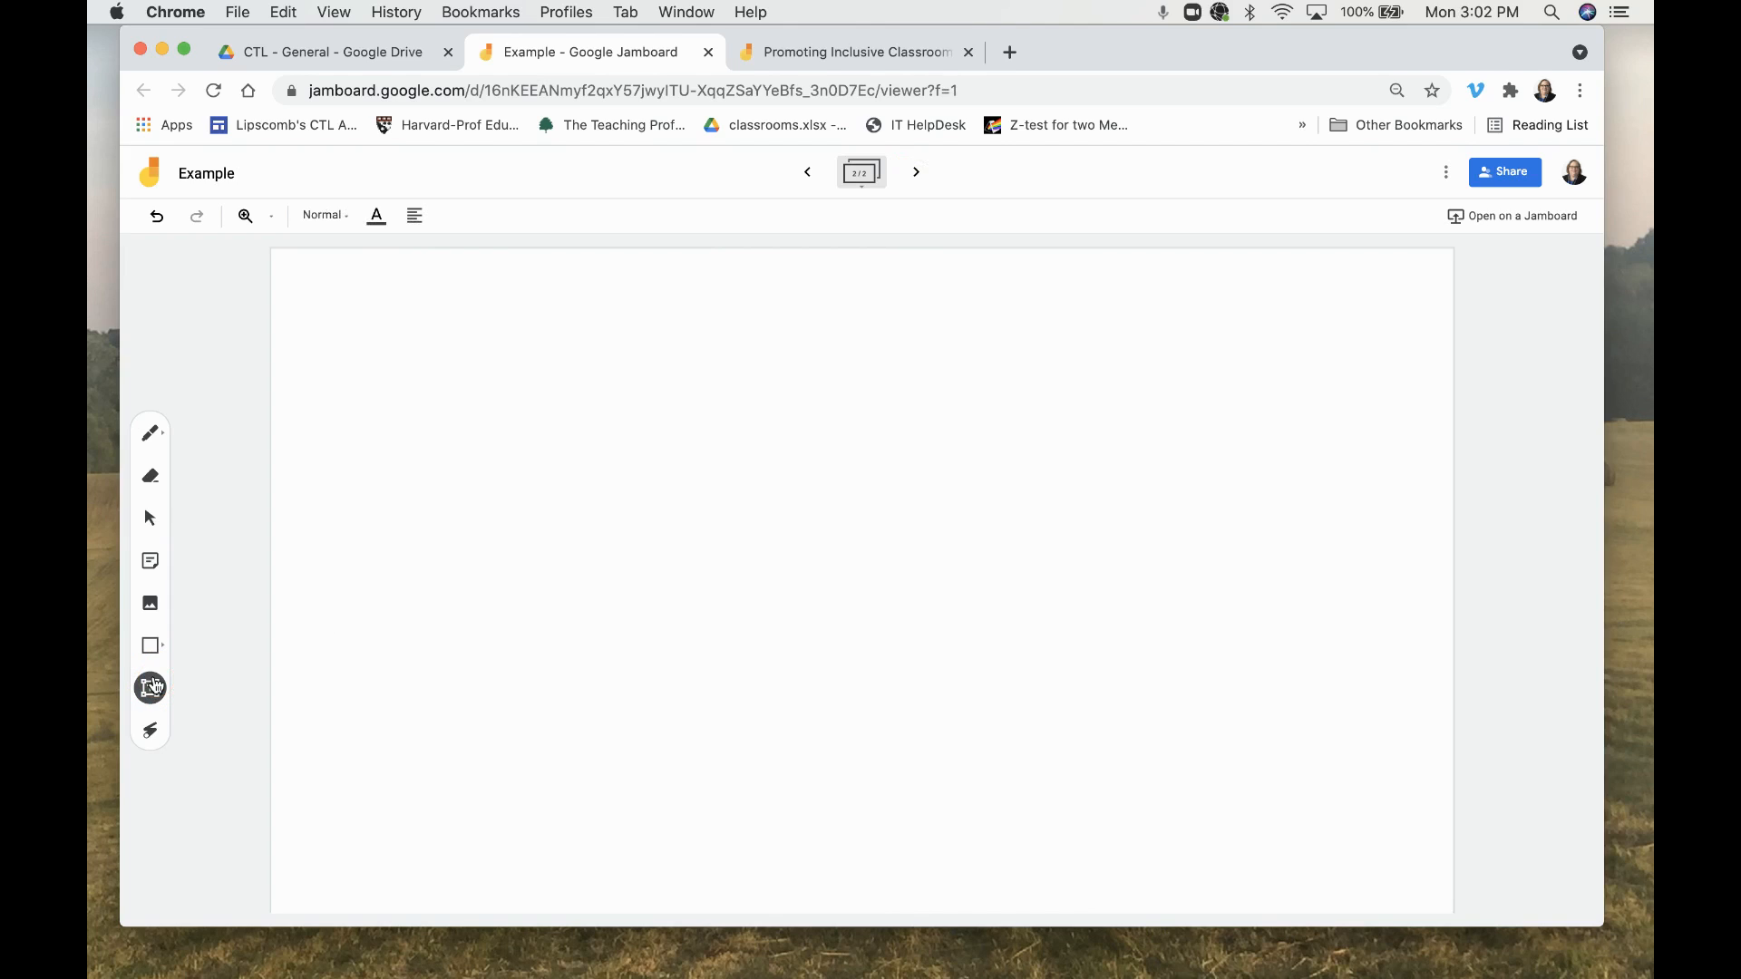
left_click(653, 304)
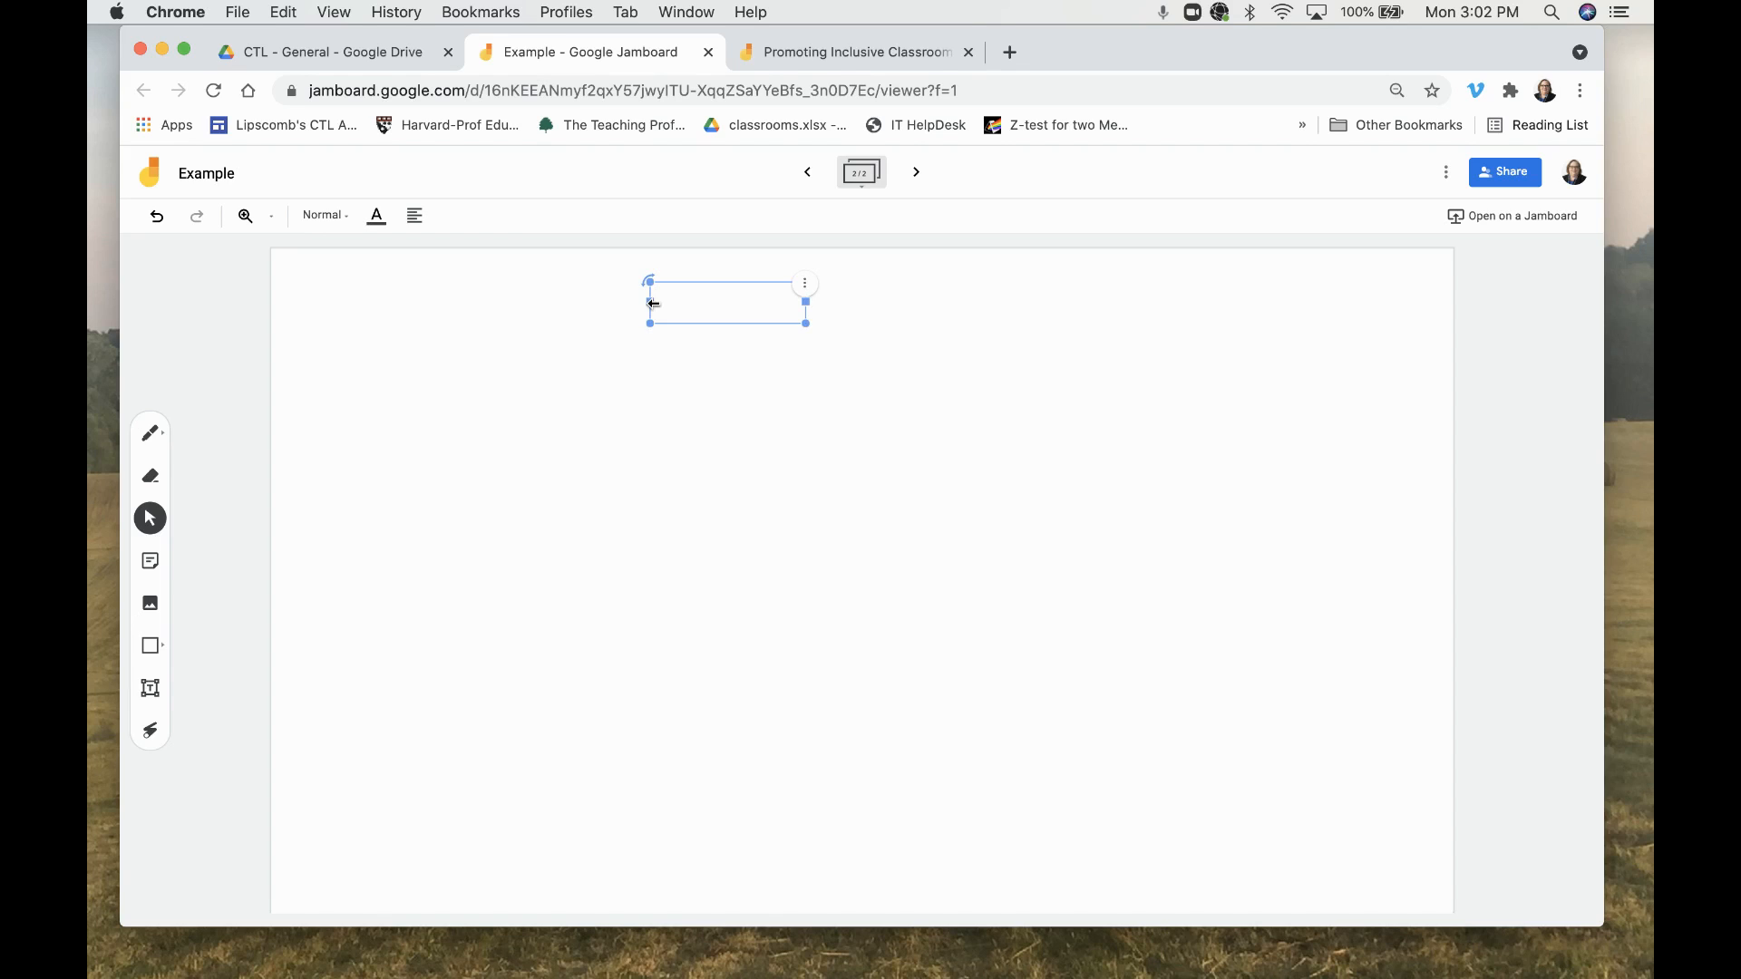
type("What are your greatest challenges?")
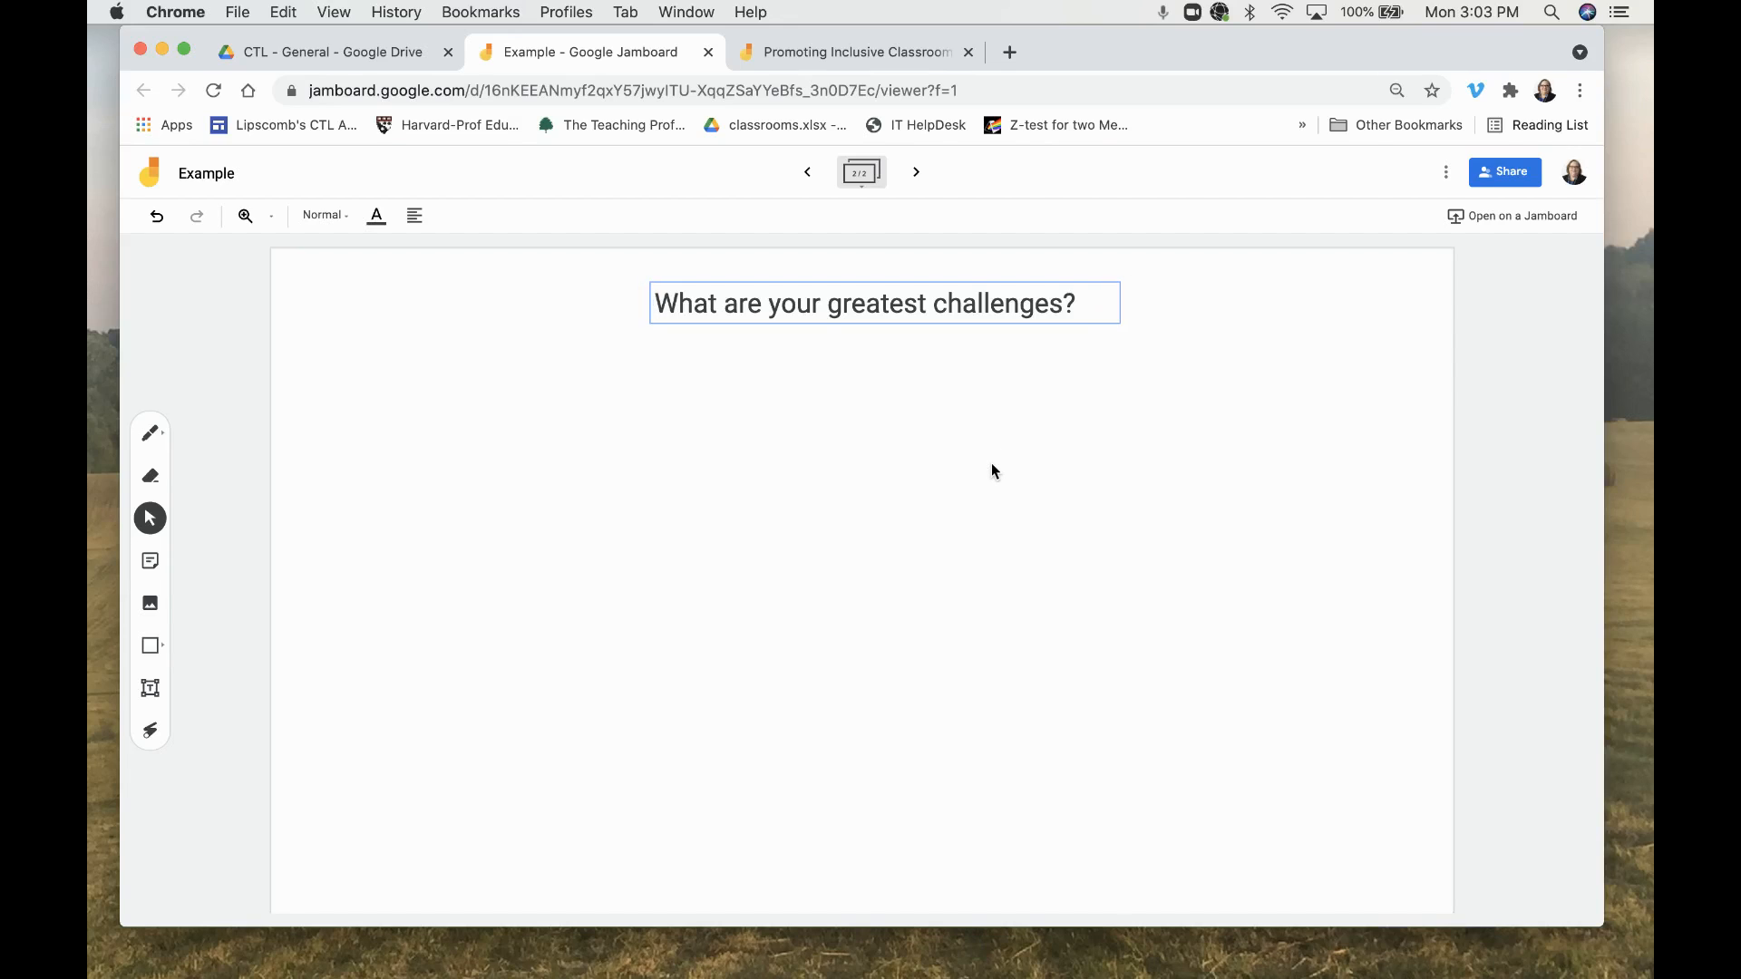
left_click(992, 464)
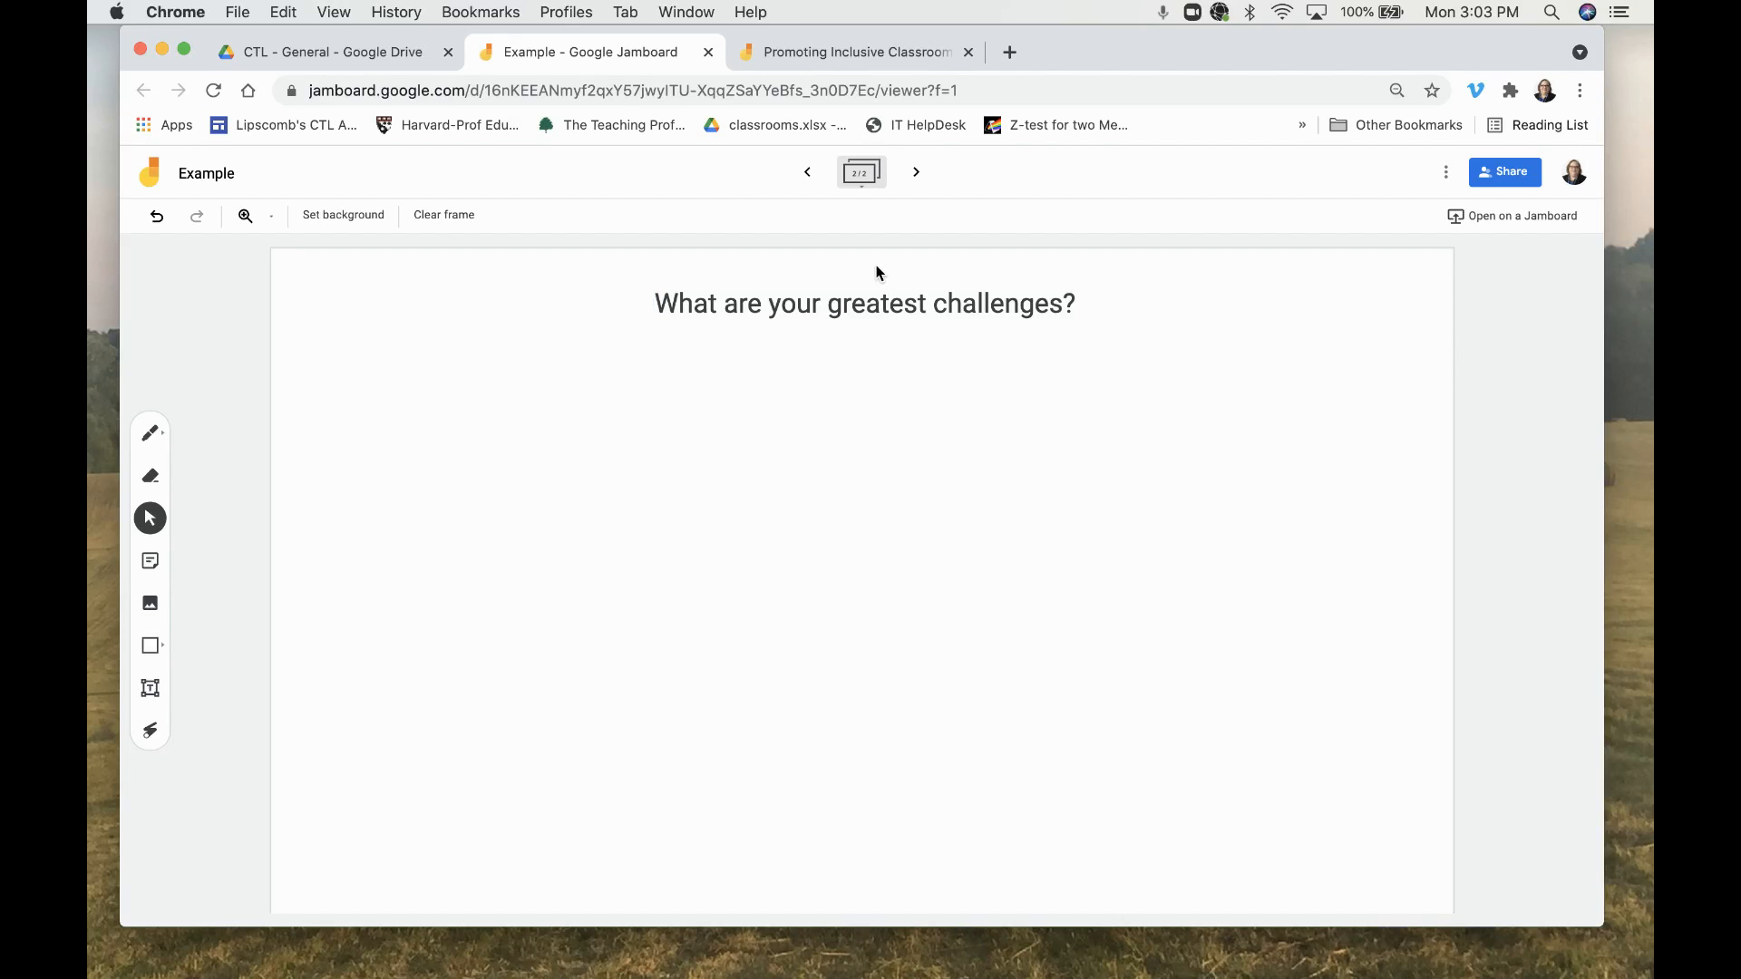
- Return to the first frame and add a sticky note reading "Equity in Education"
left_click(807, 172)
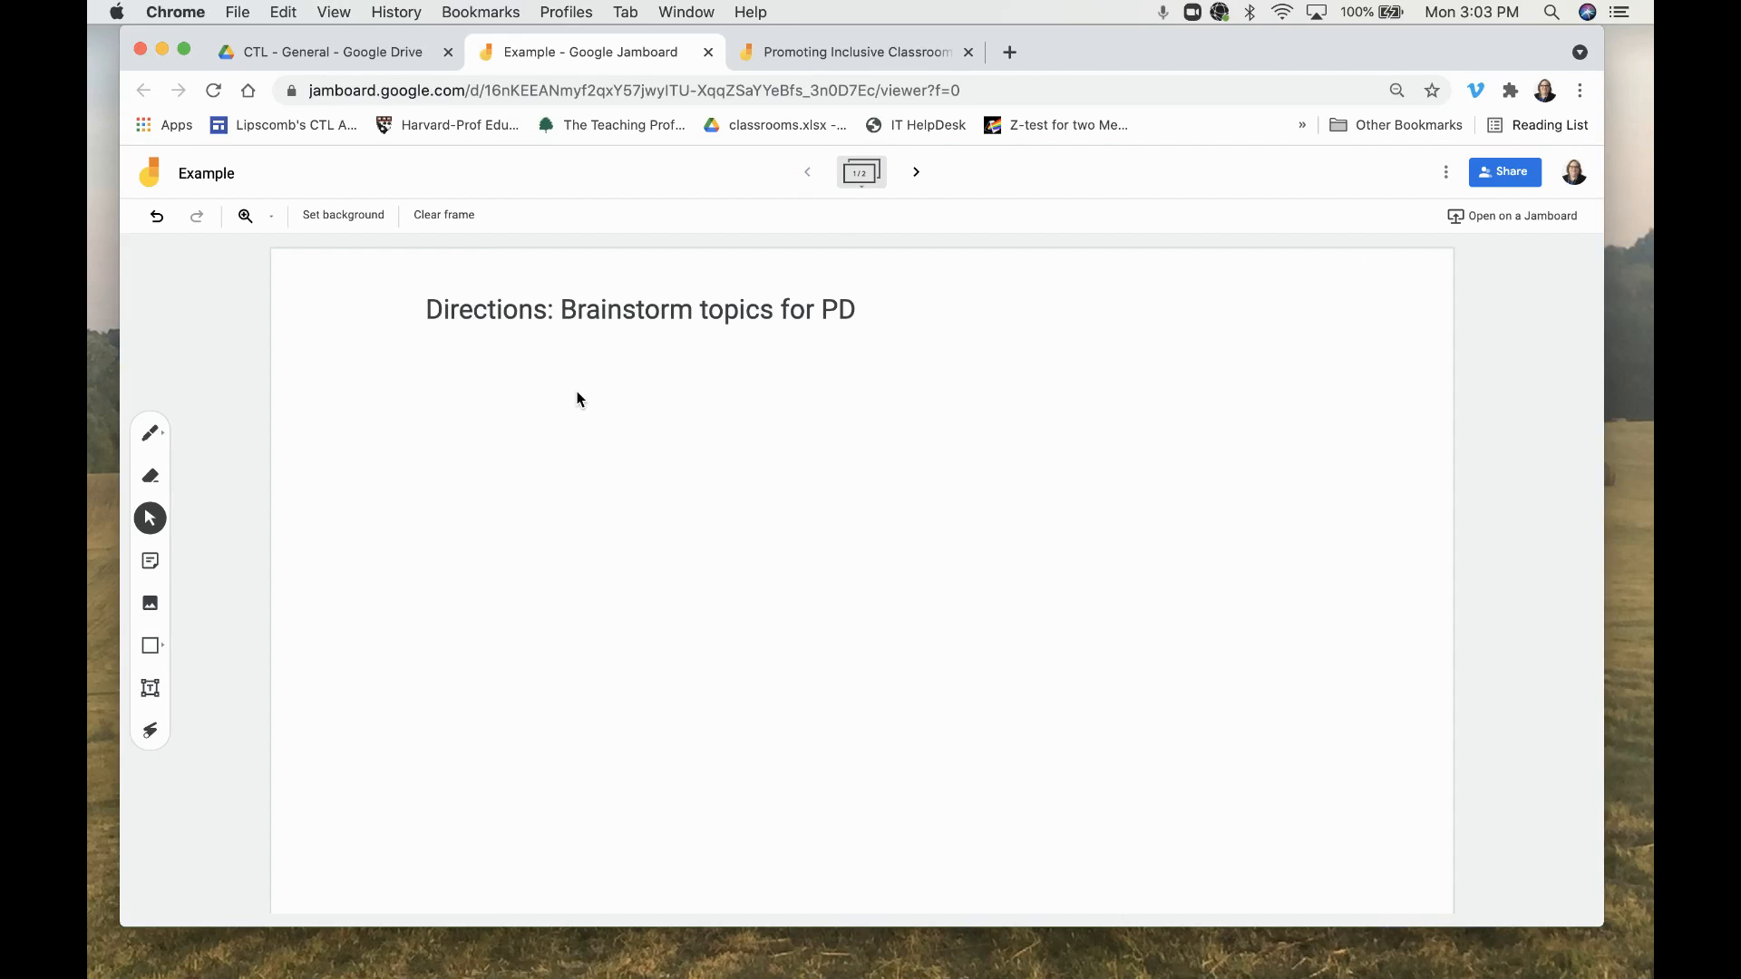
left_click(360, 227)
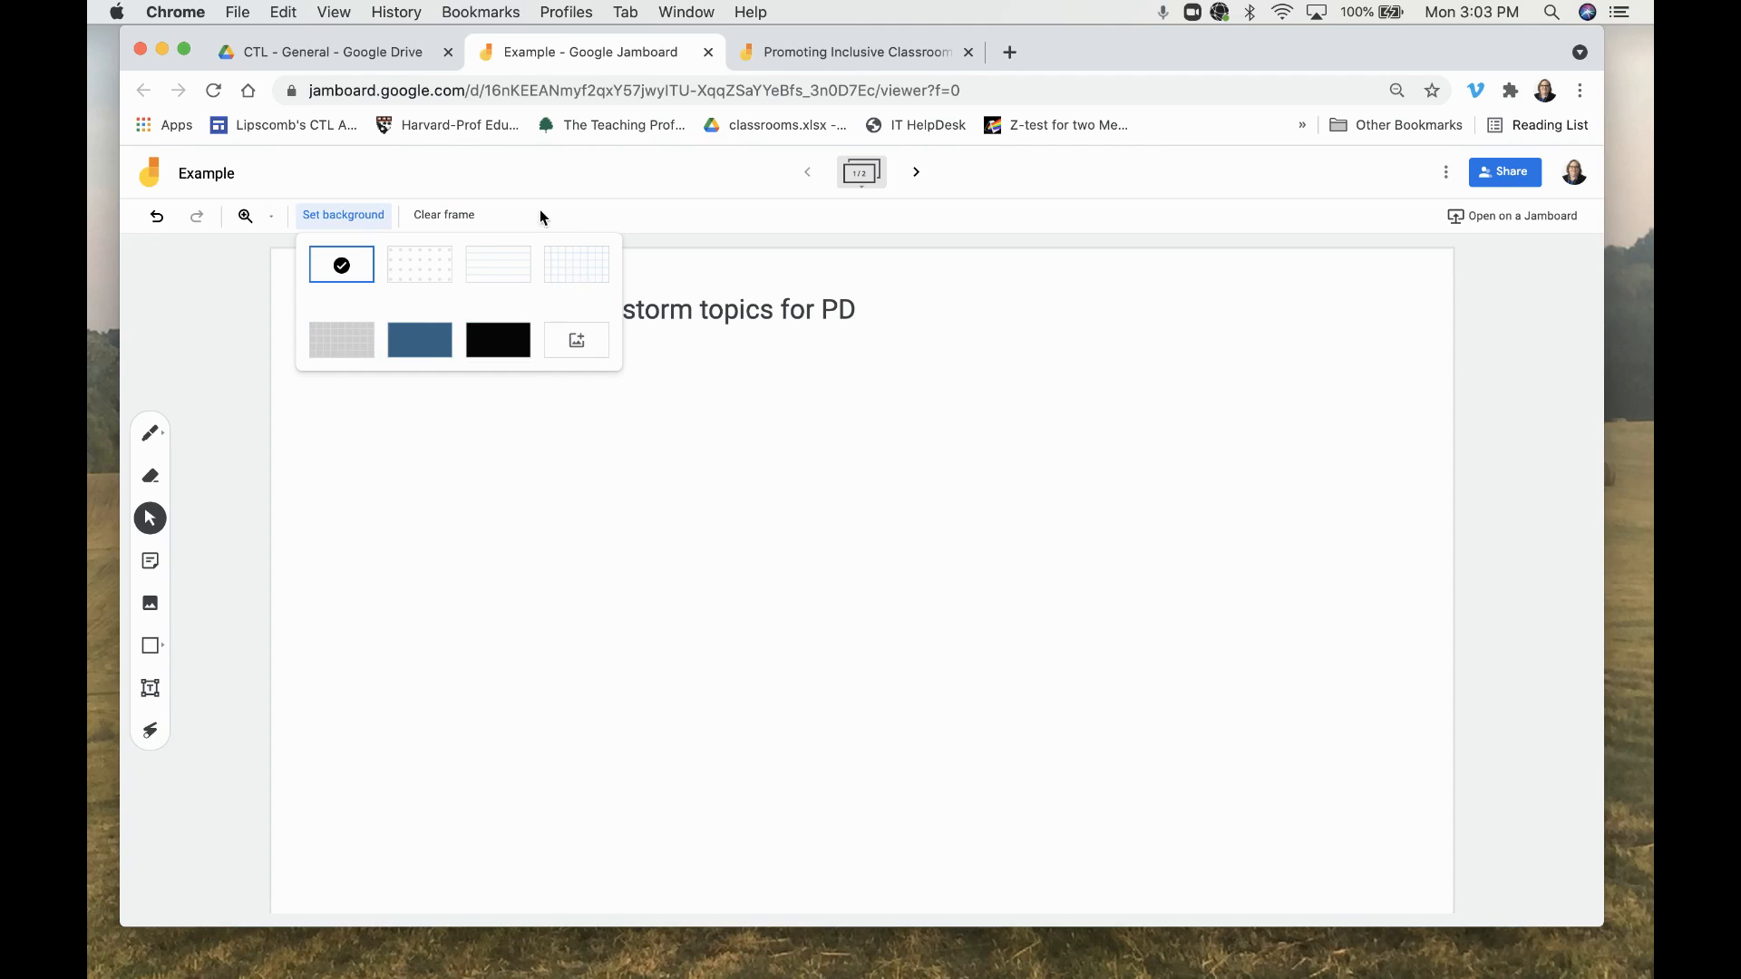
left_click(365, 198)
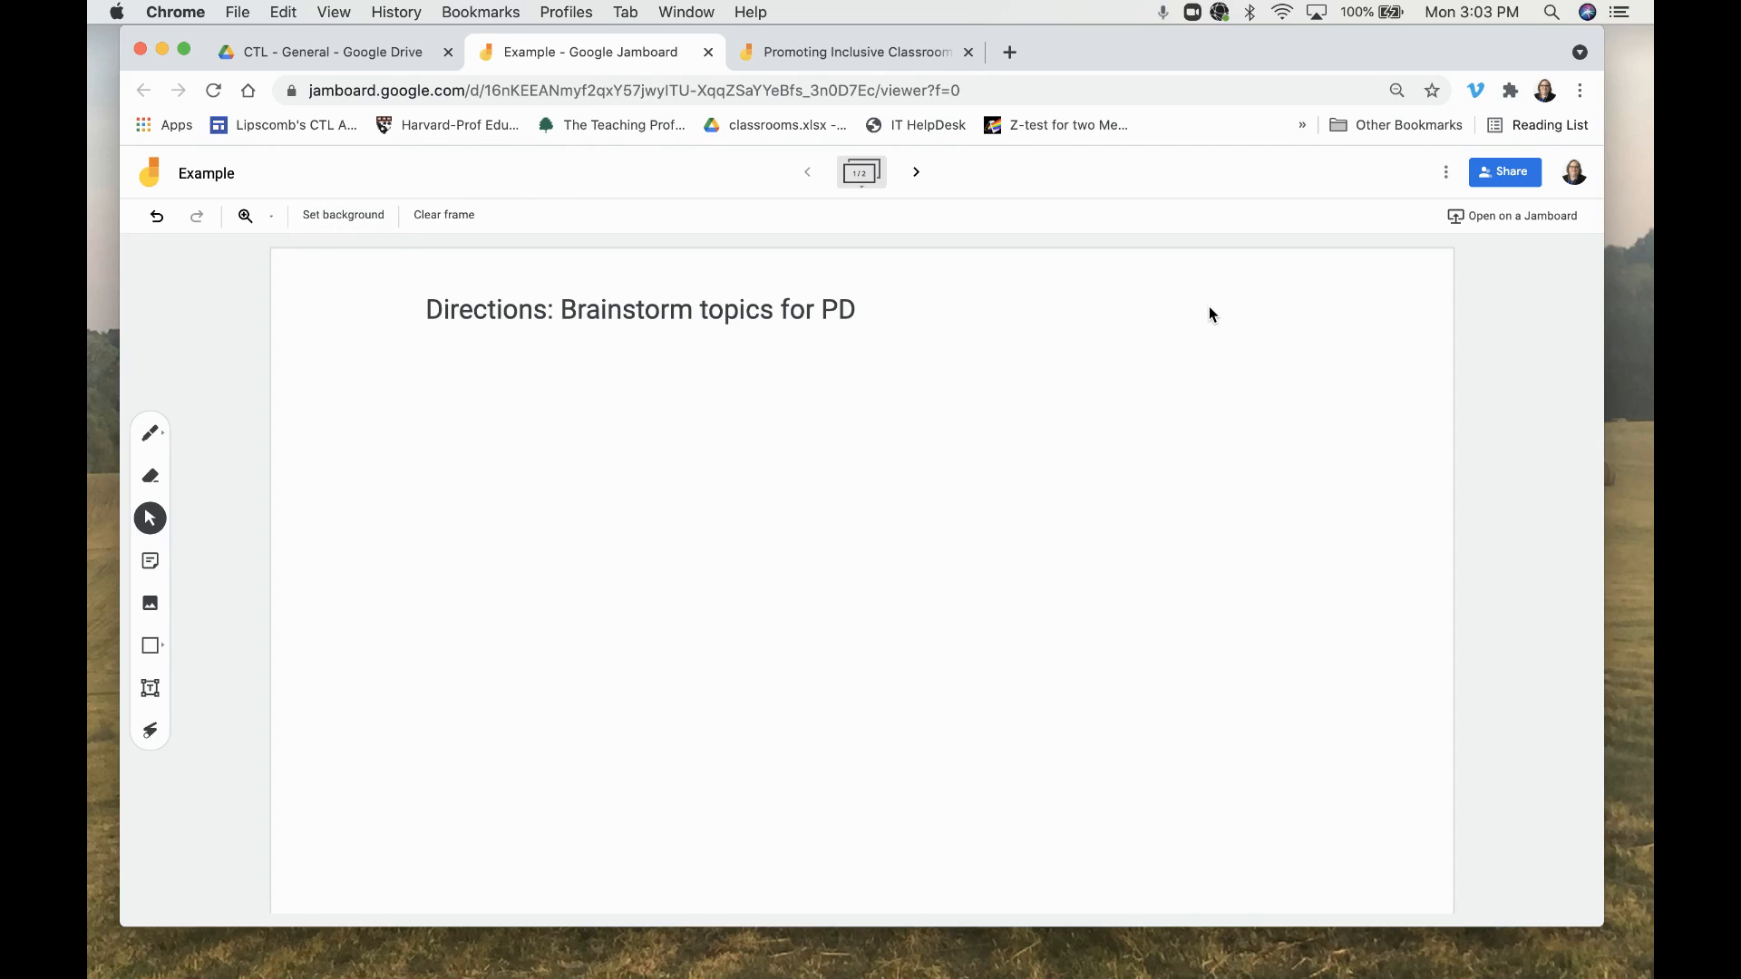
left_click(152, 562)
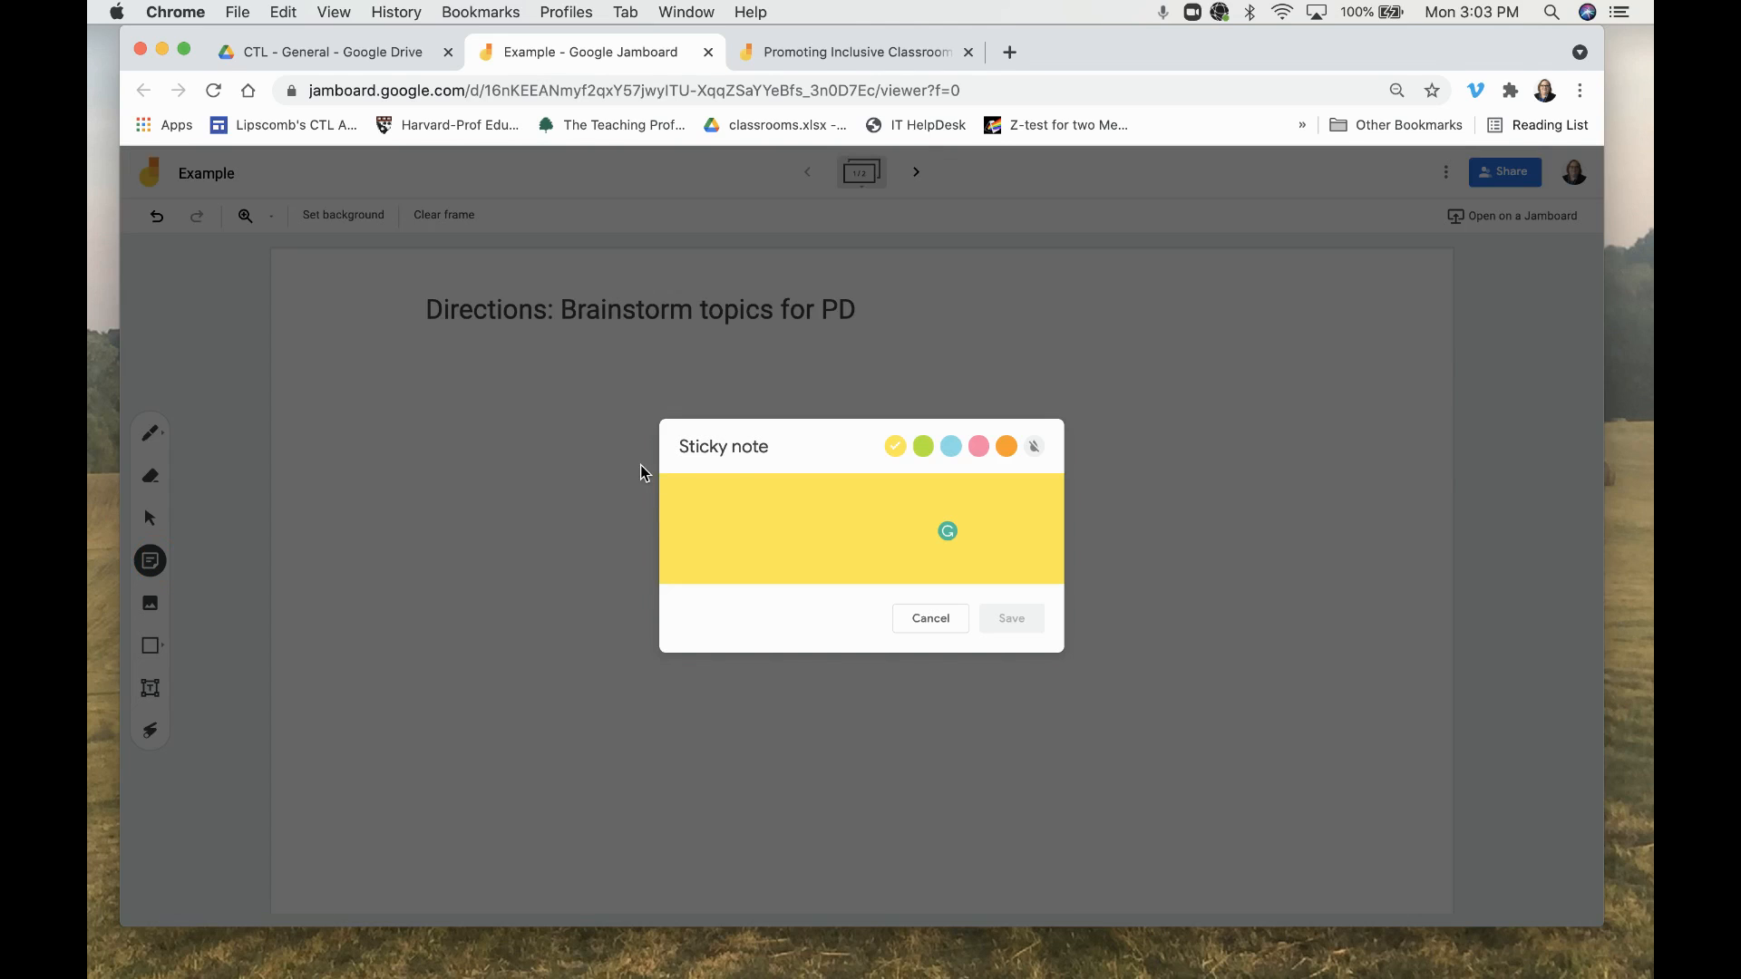
type("E")
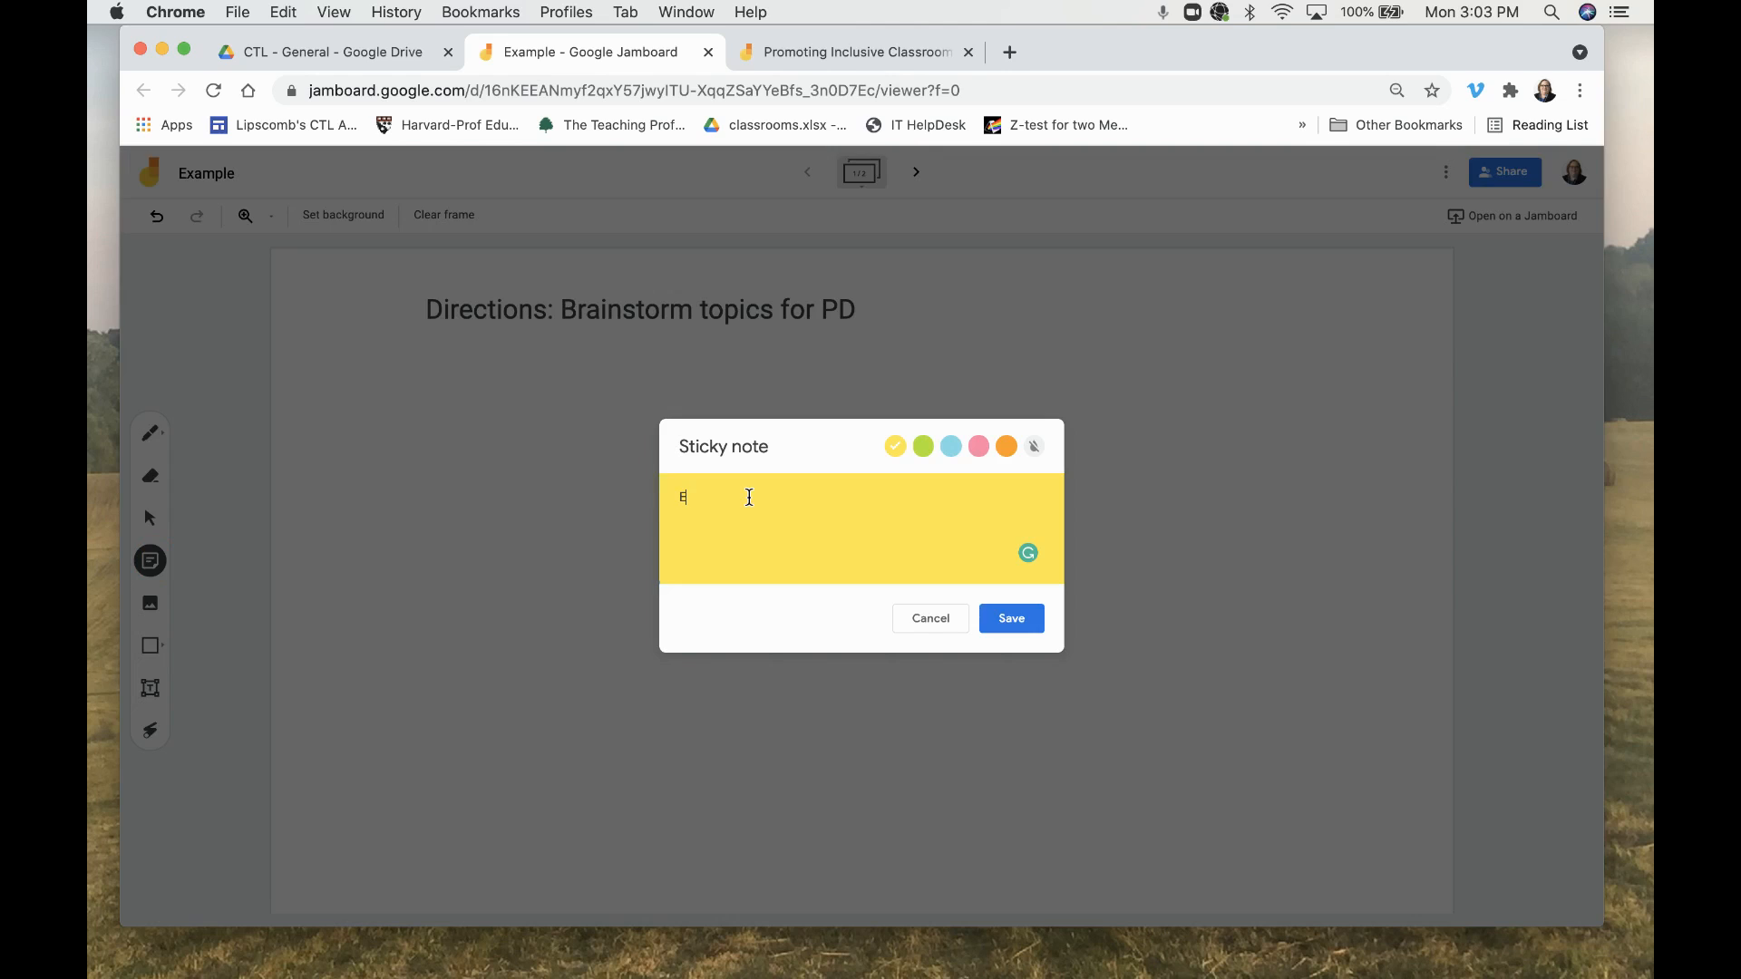
type("quity in Education")
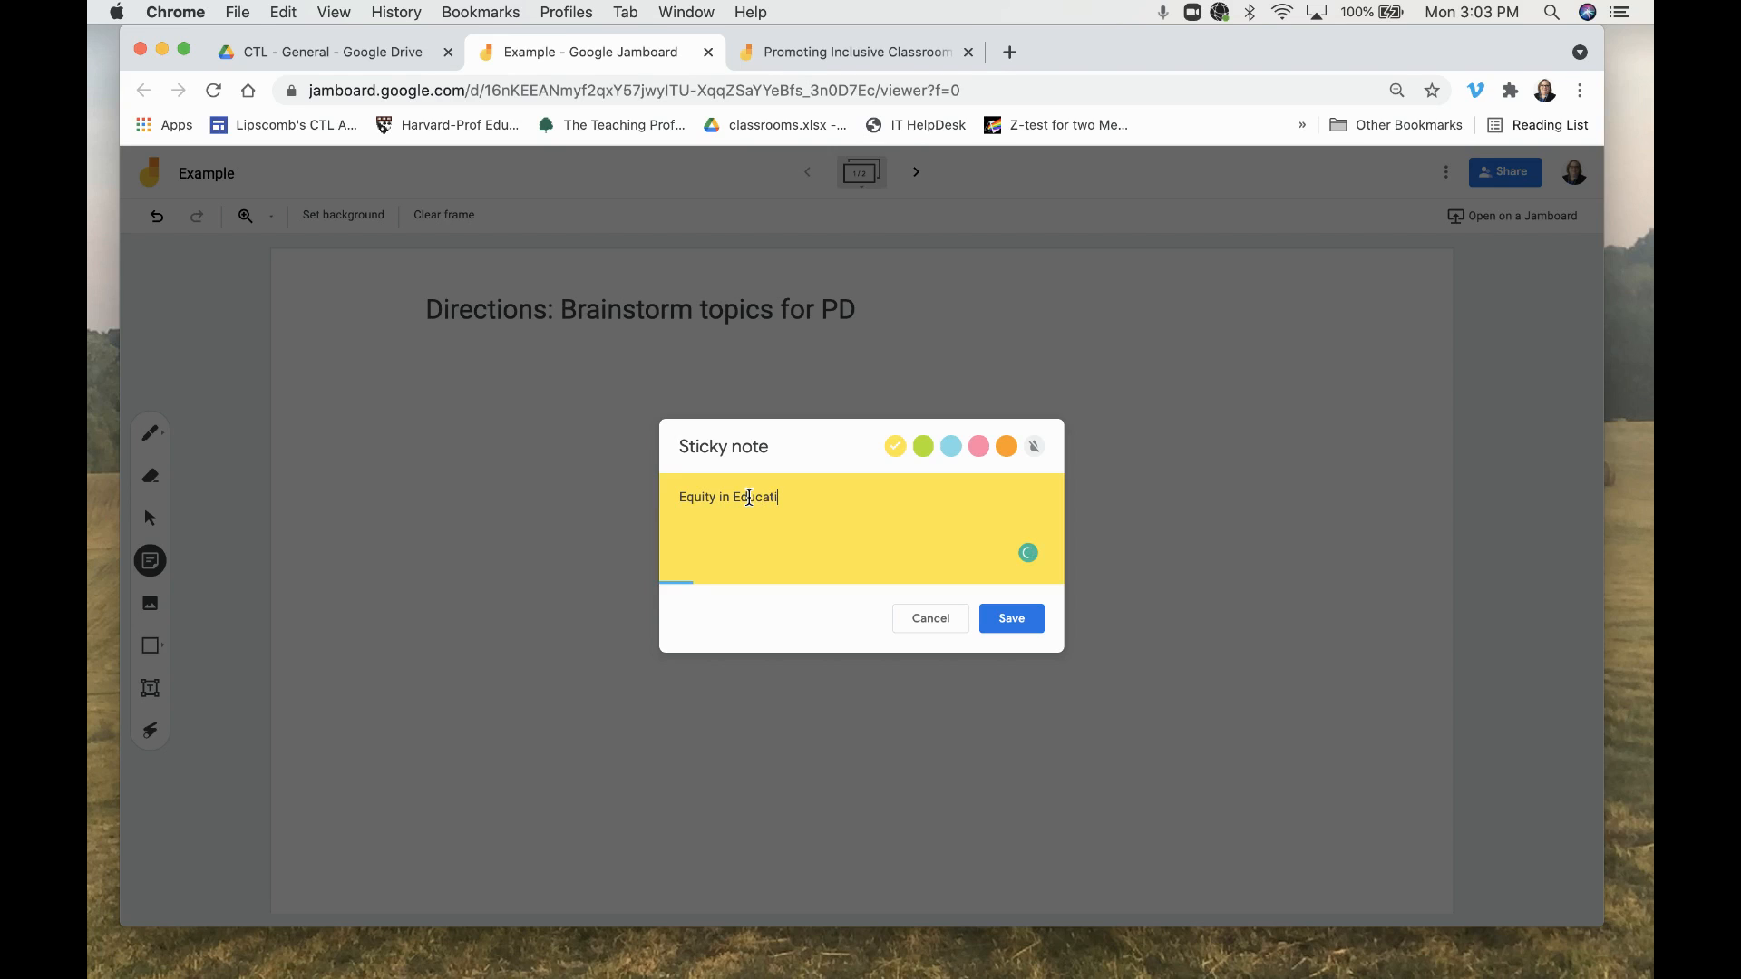